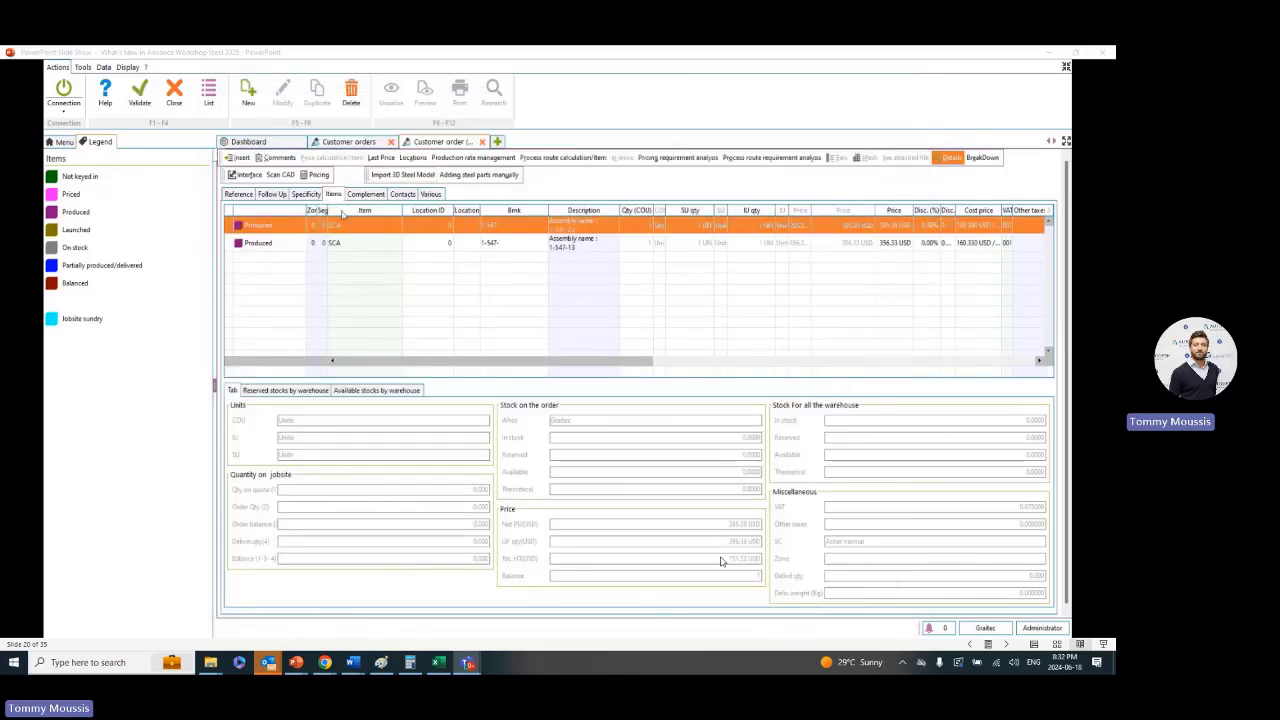
Open the process route requirement by item for the selected customer order item
left_click(777, 160)
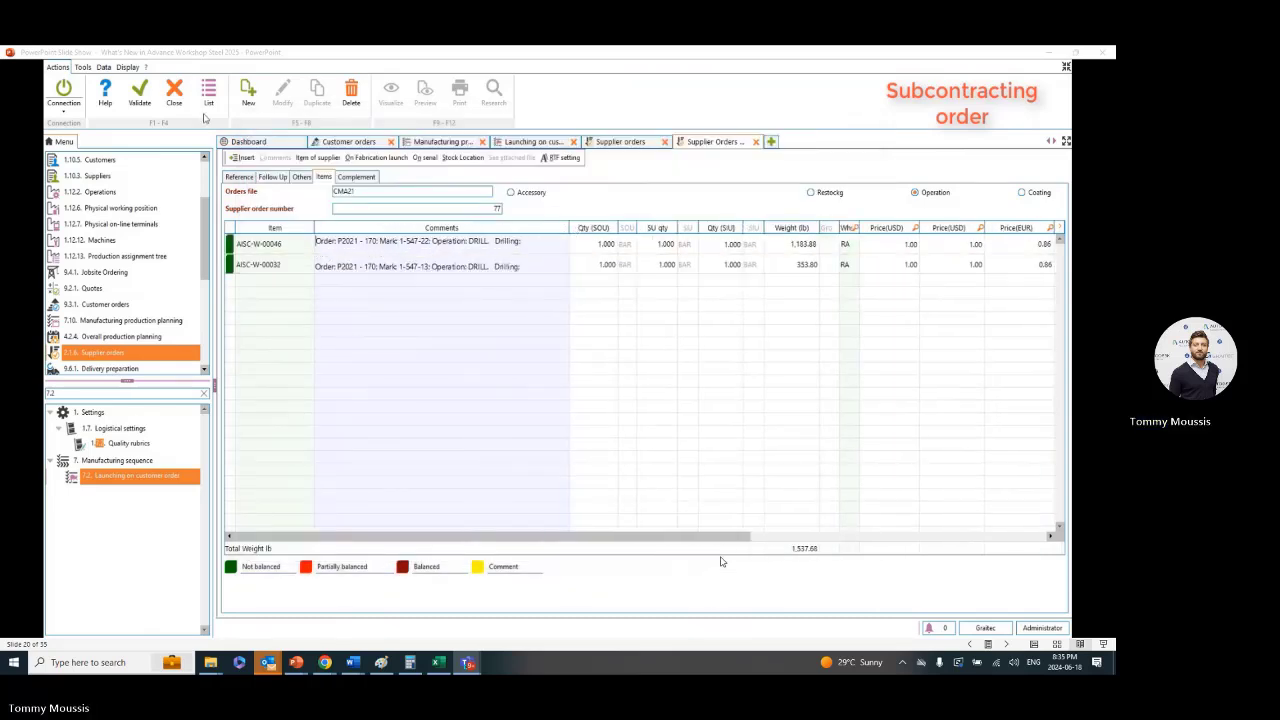
Validate the subcontracting supplier order for the drilling operations and open its reception
left_click(141, 101)
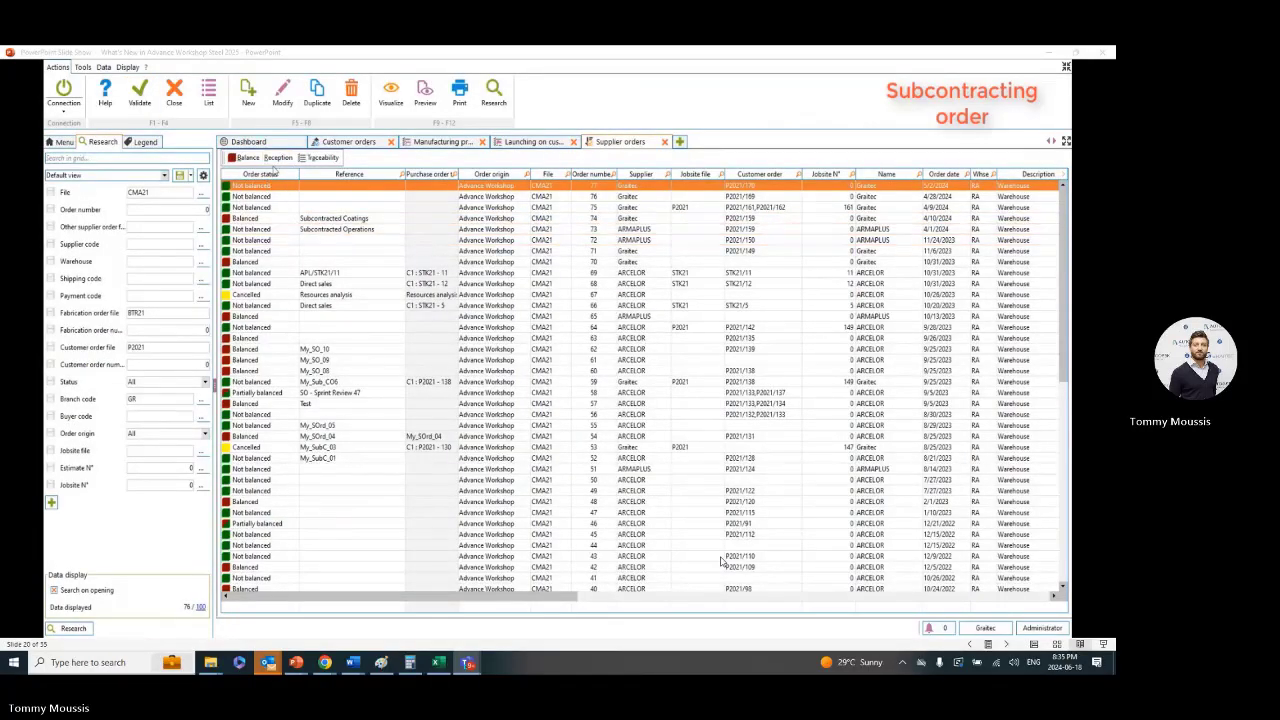
left_click(275, 157)
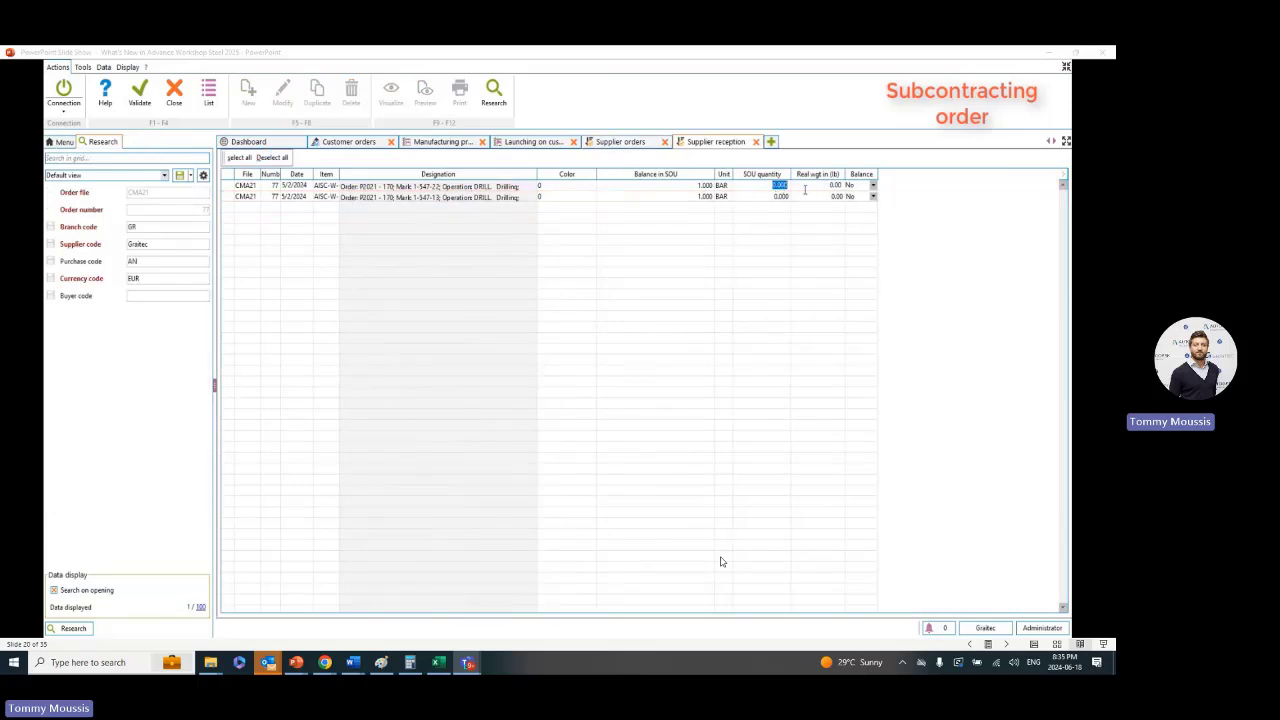
Enter a received SOU quantity of 1 for both drilling lines, marks 1-547-22 and 1-547-13
type("1")
left_click(775, 198)
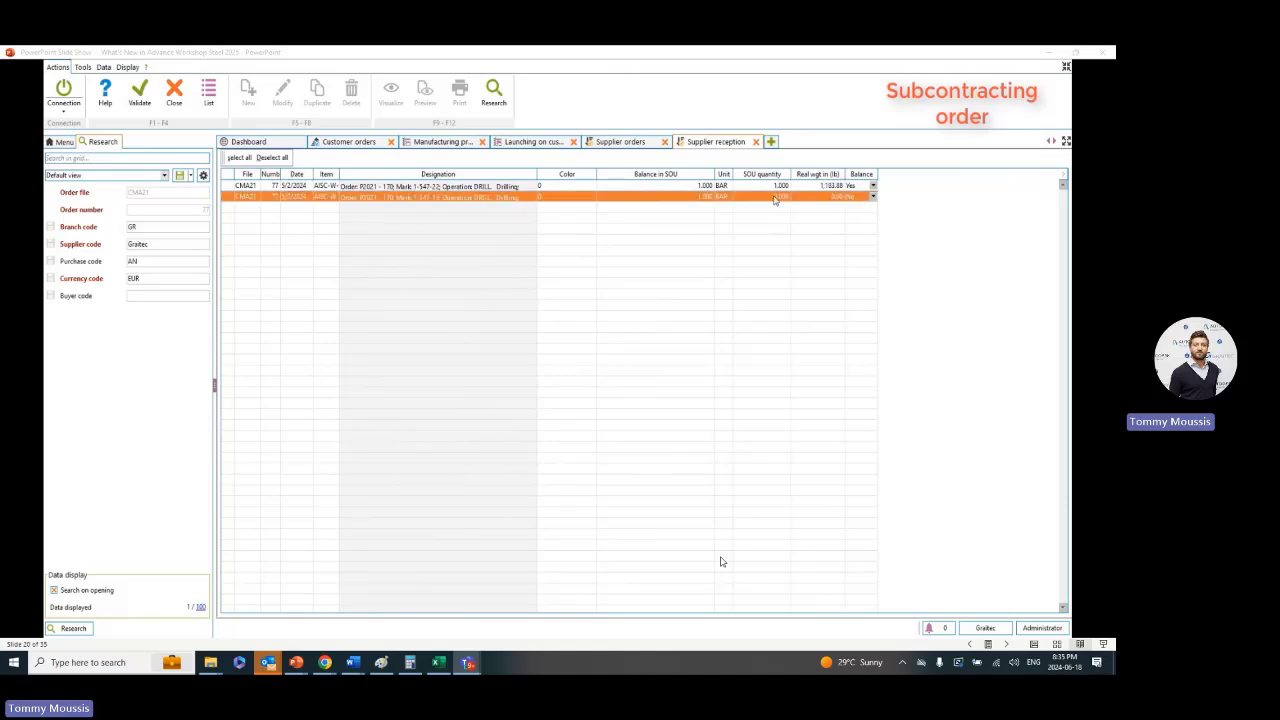
left_click(774, 190)
double_click(776, 196)
type("1")
left_click(774, 207)
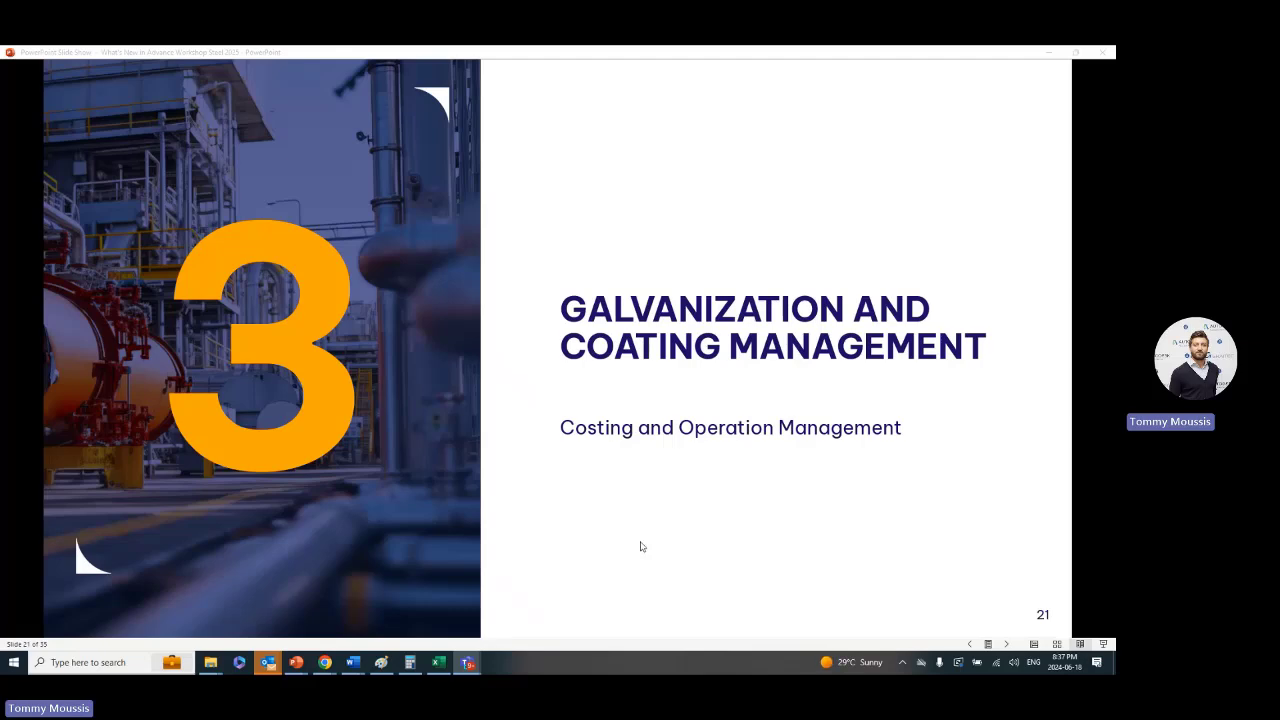
left_click(641, 546)
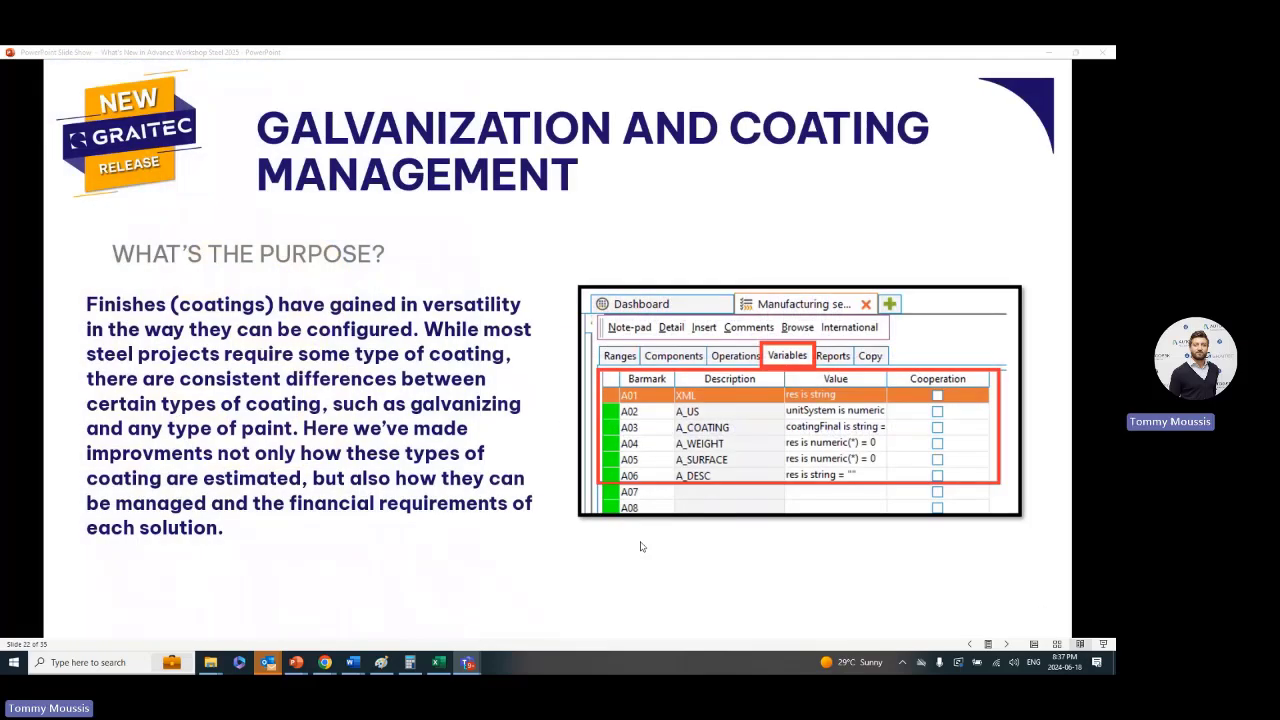
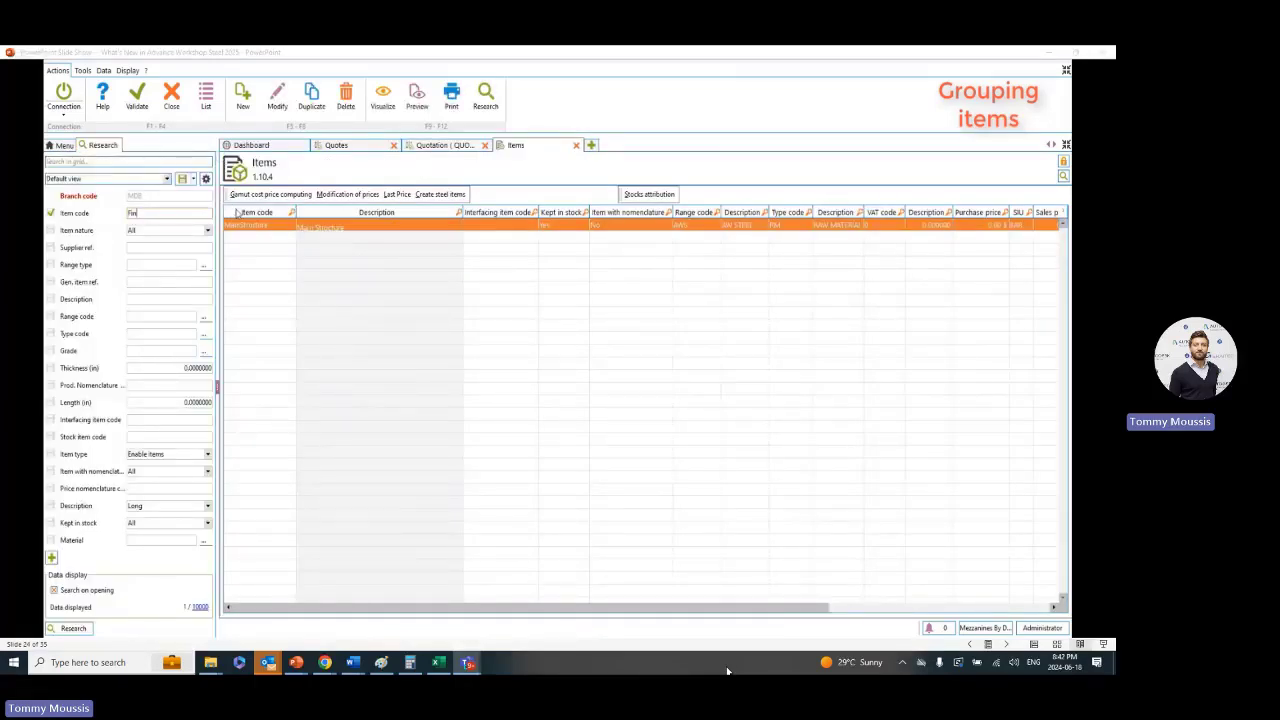
Find the Finishing item and add it to the quotation as a grouping line, then validate the quotation
left_click(84, 628)
double_click(265, 226)
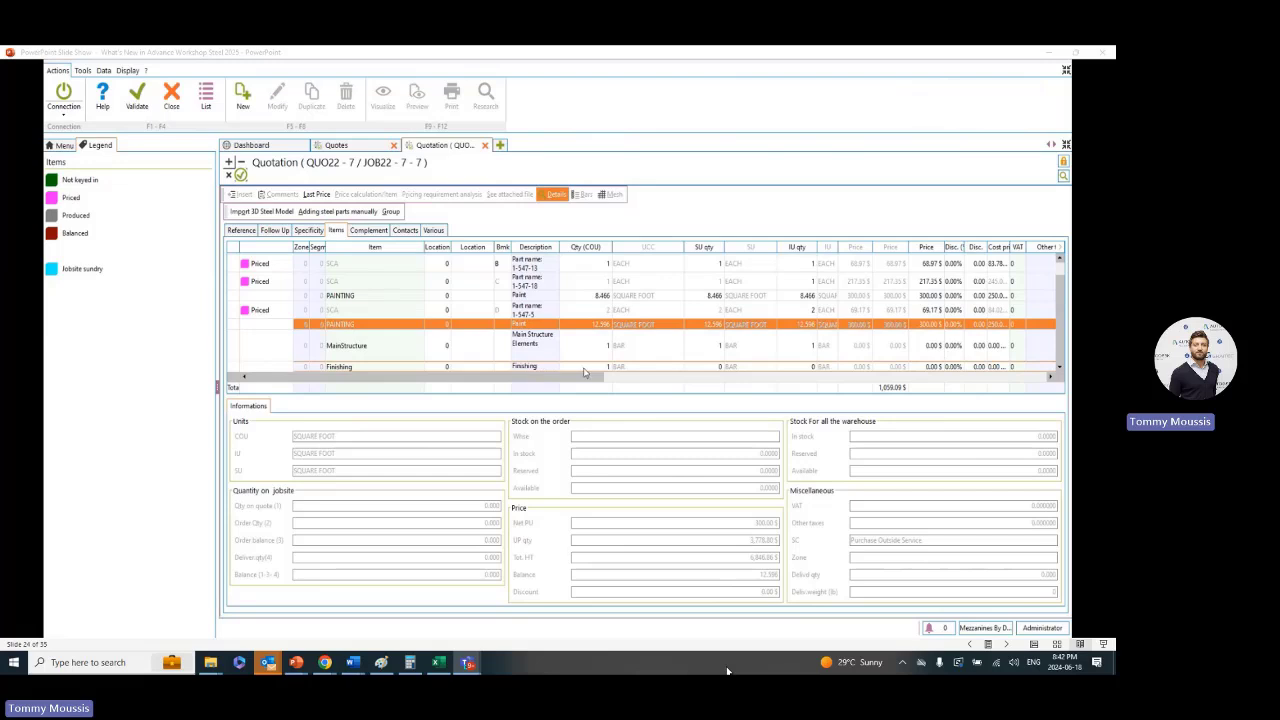
left_click(141, 111)
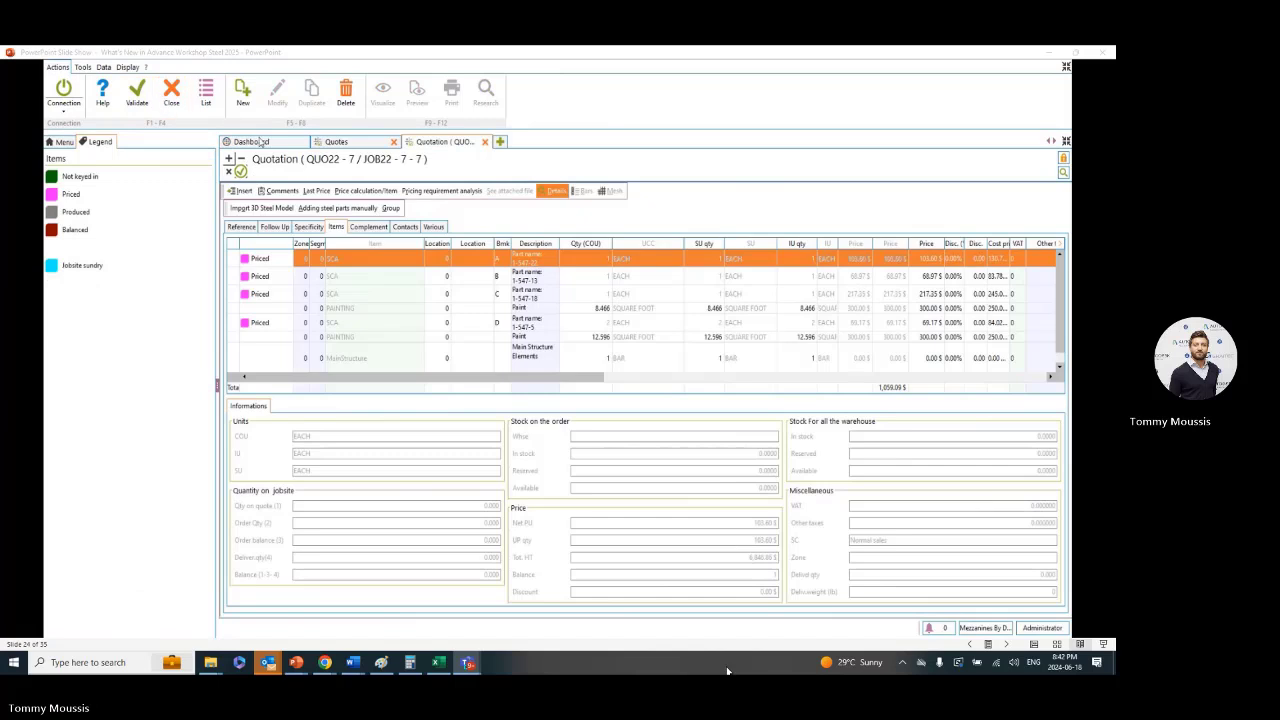
left_click(485, 143)
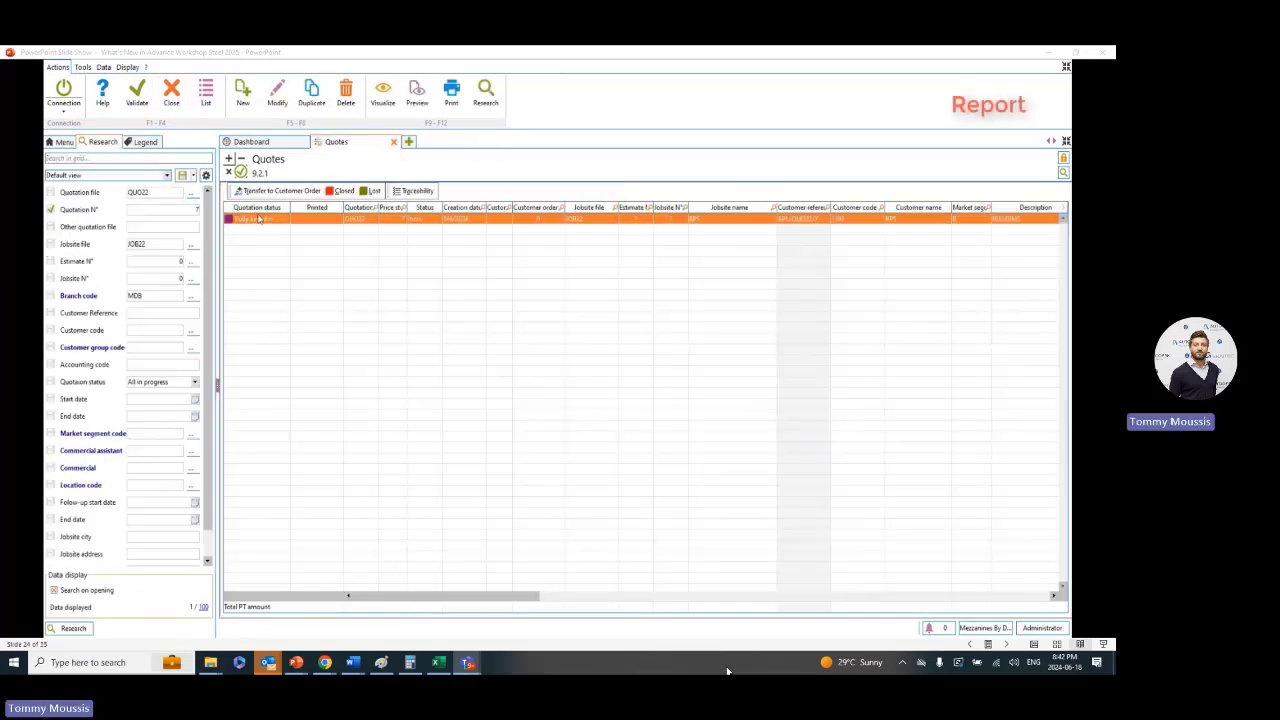
Generate the standard Quotation report for the selected quote and examine its grouped item lines in the print preview
left_click(451, 95)
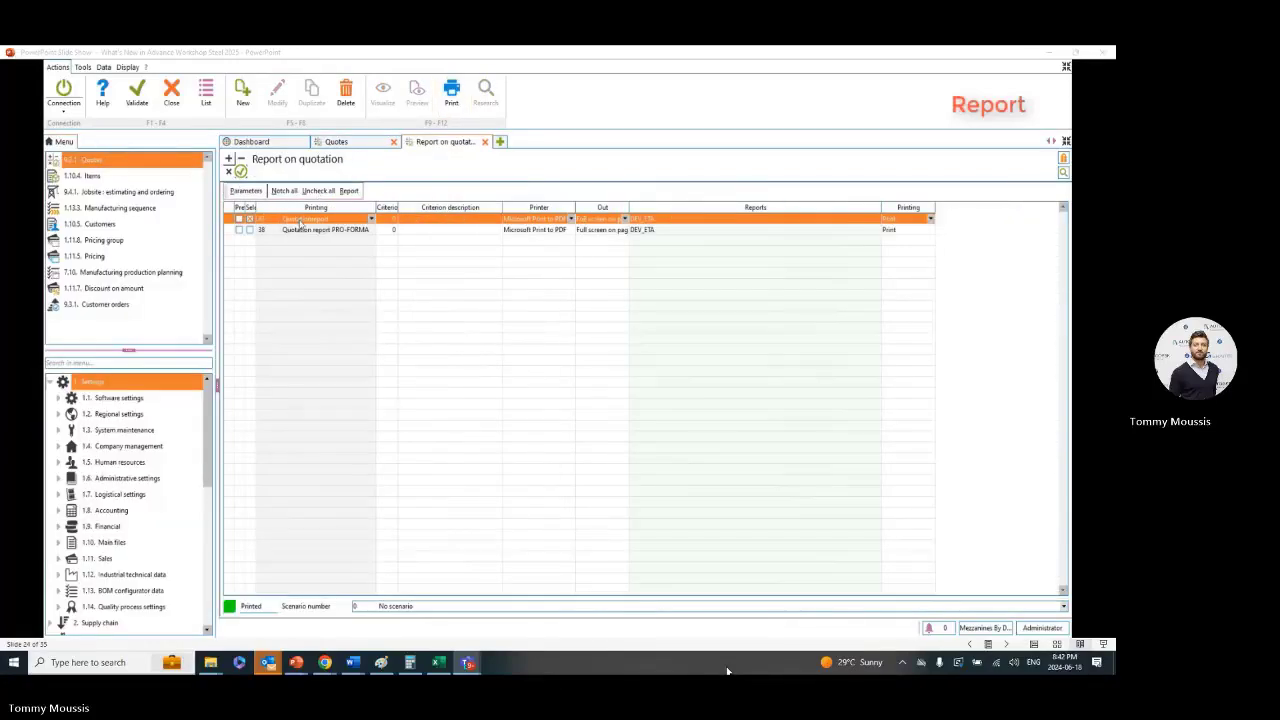
left_click(302, 220)
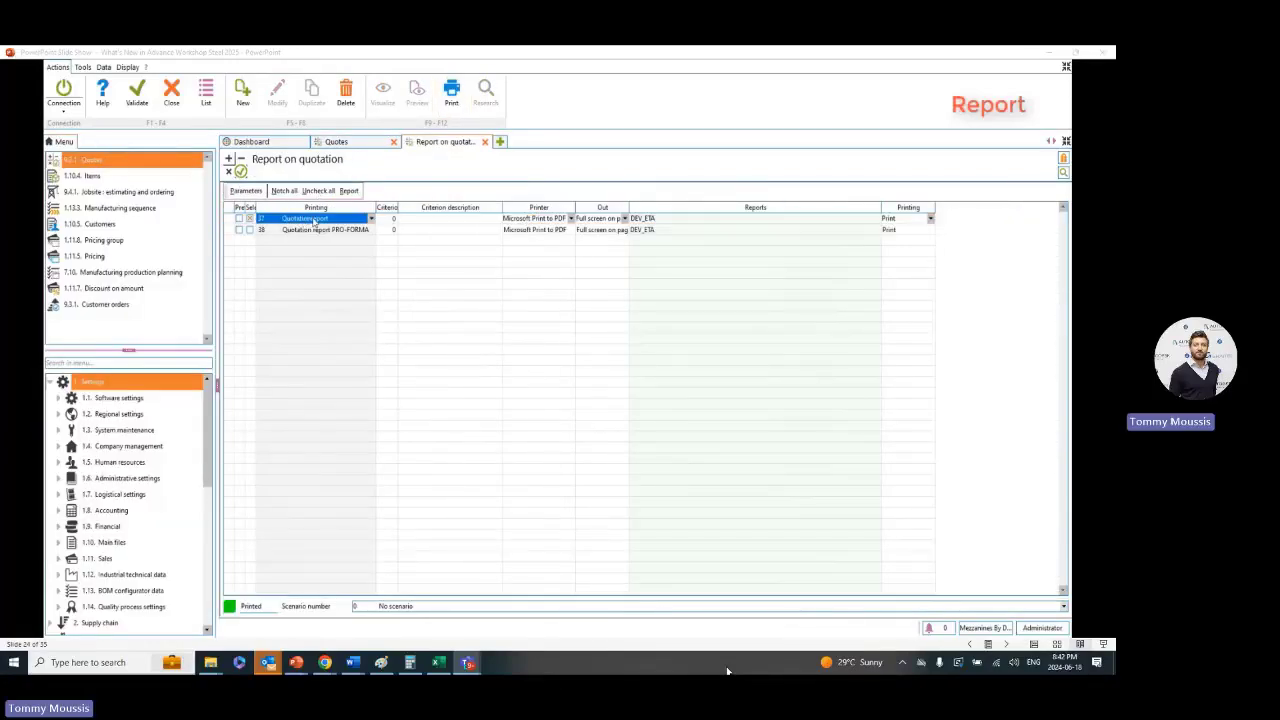
left_click(370, 219)
left_click(344, 230)
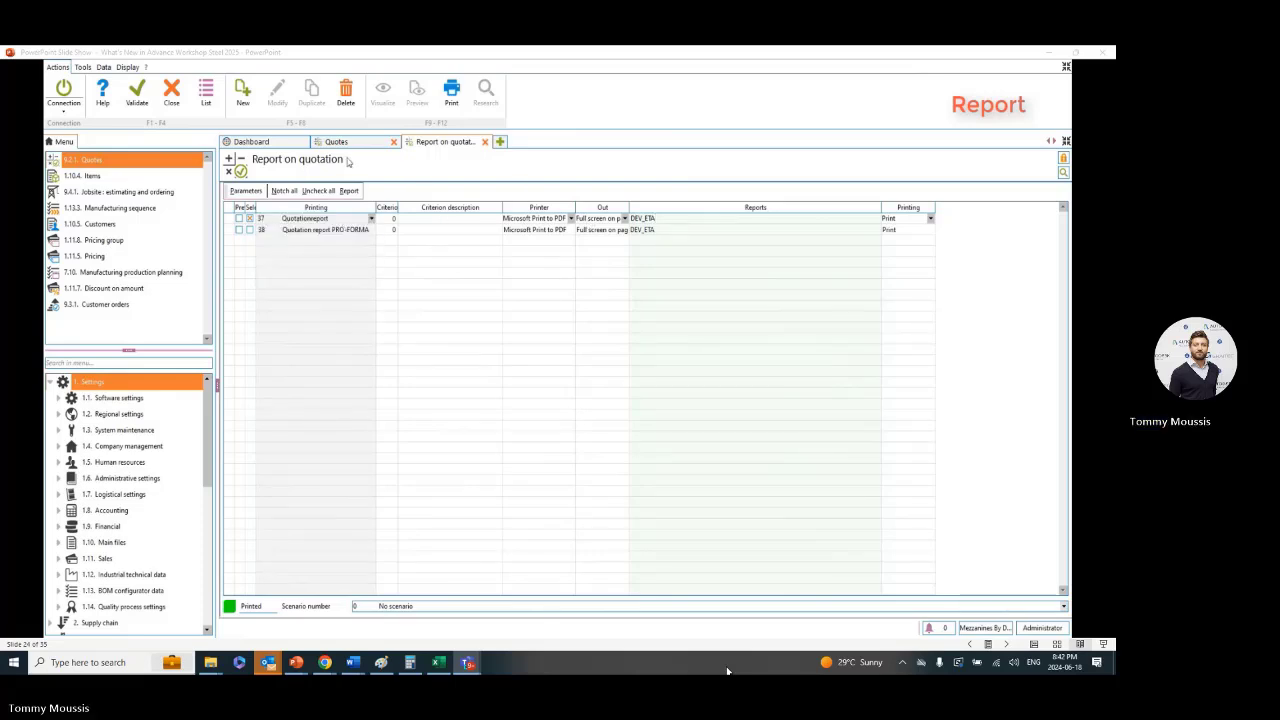
left_click(449, 105)
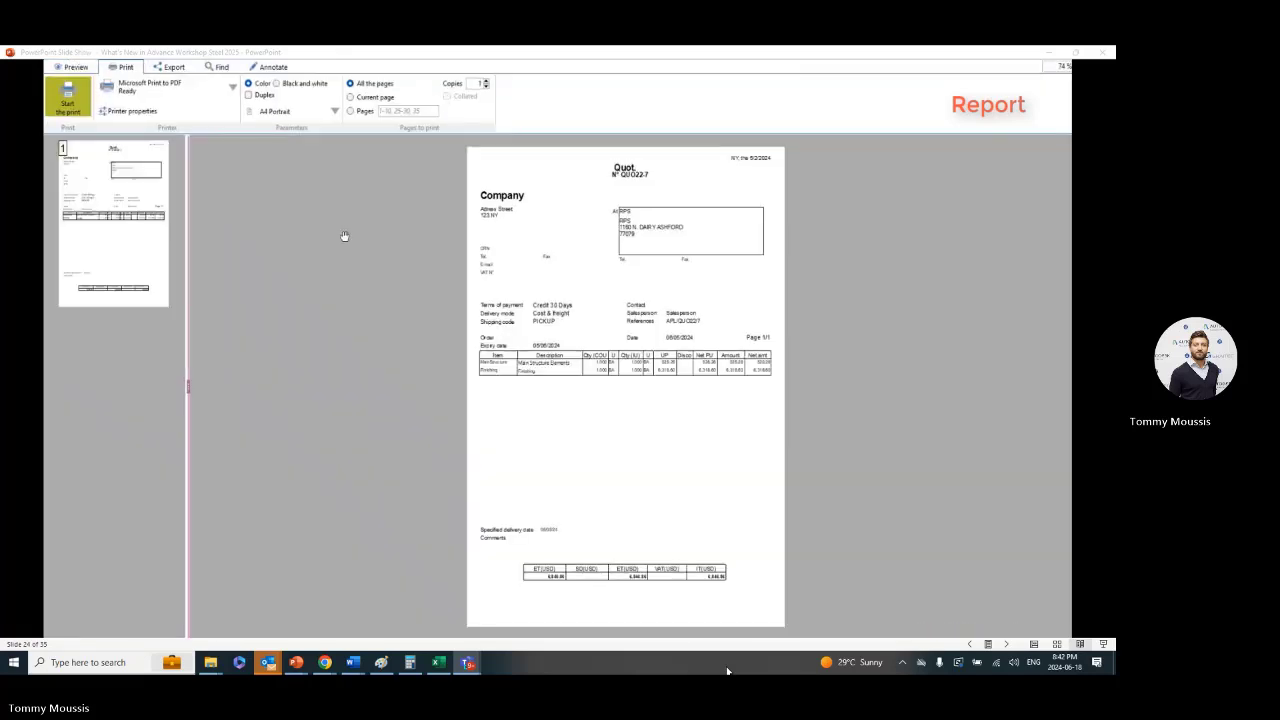
scroll(712, 354, "up", 1)
scroll(712, 354, "up", 3)
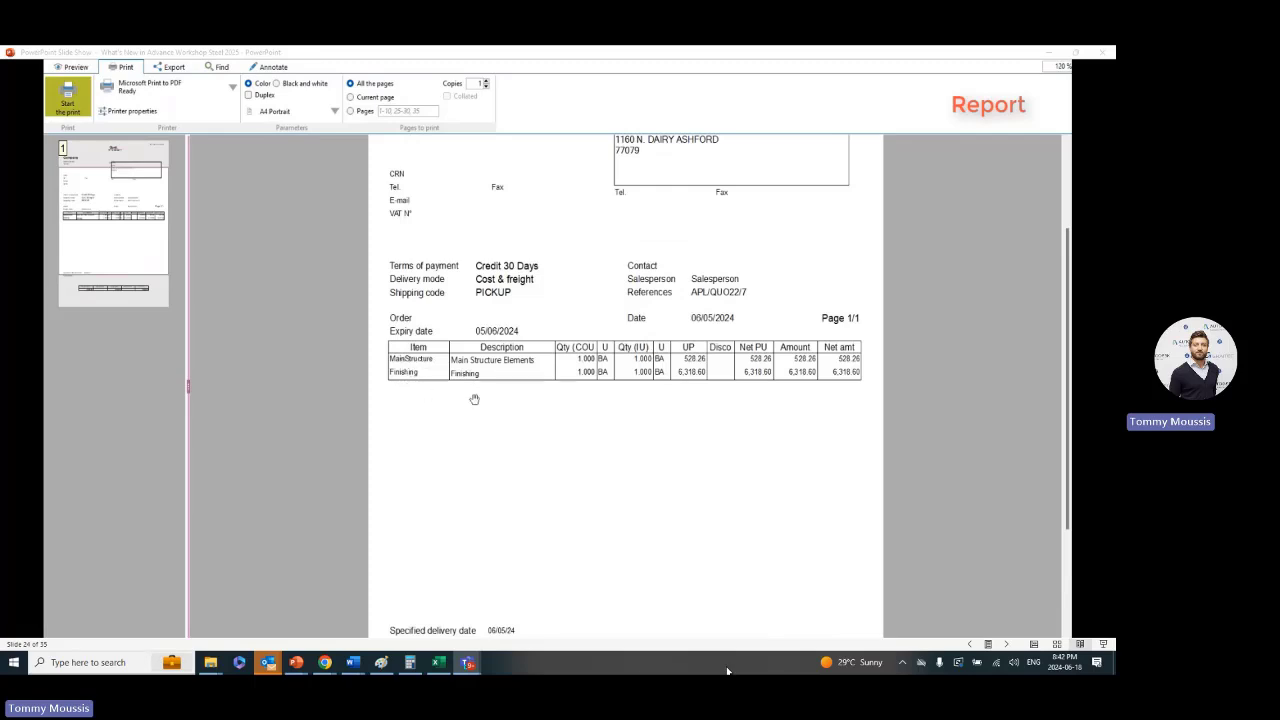
scroll(477, 401, "down", 2)
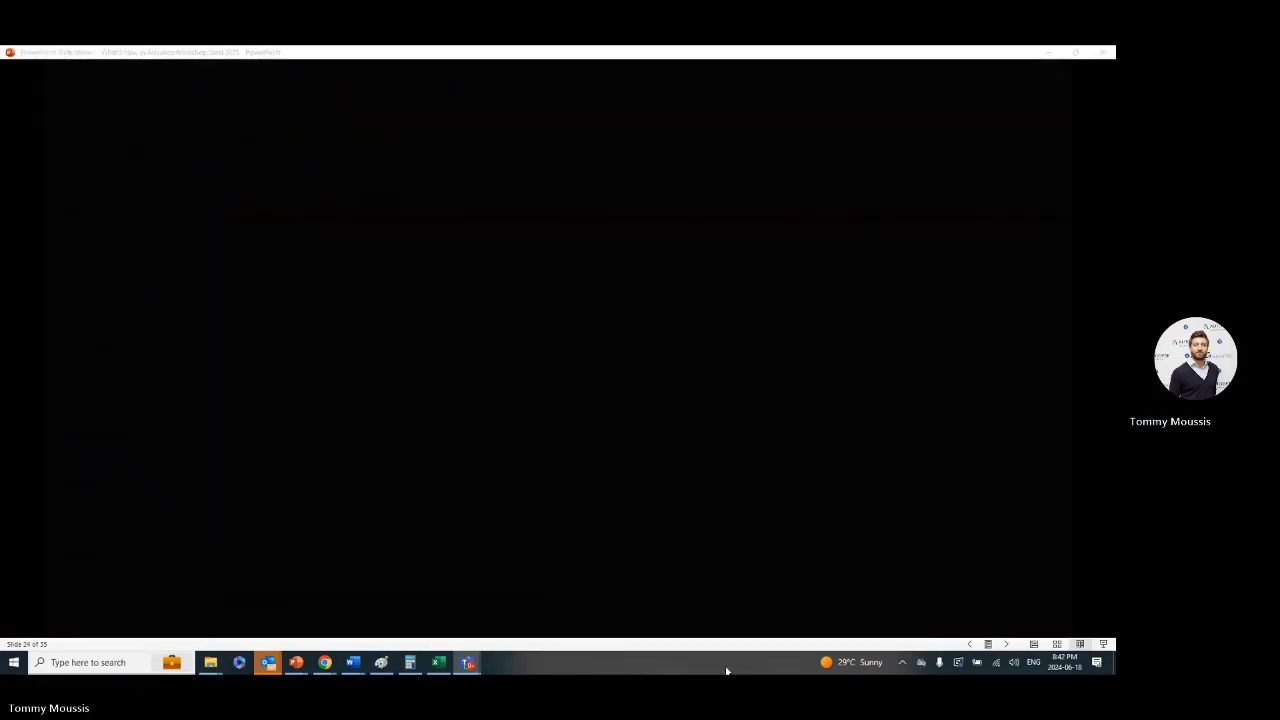
left_click(748, 600)
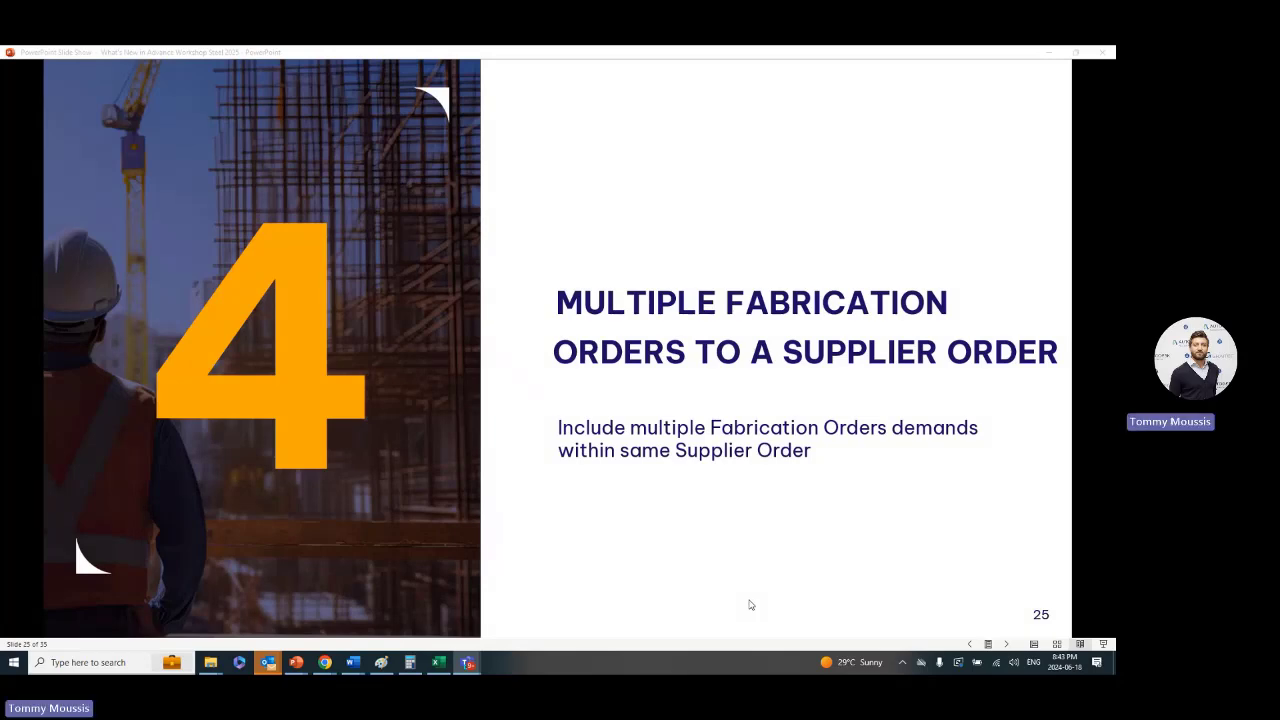
left_click(742, 601)
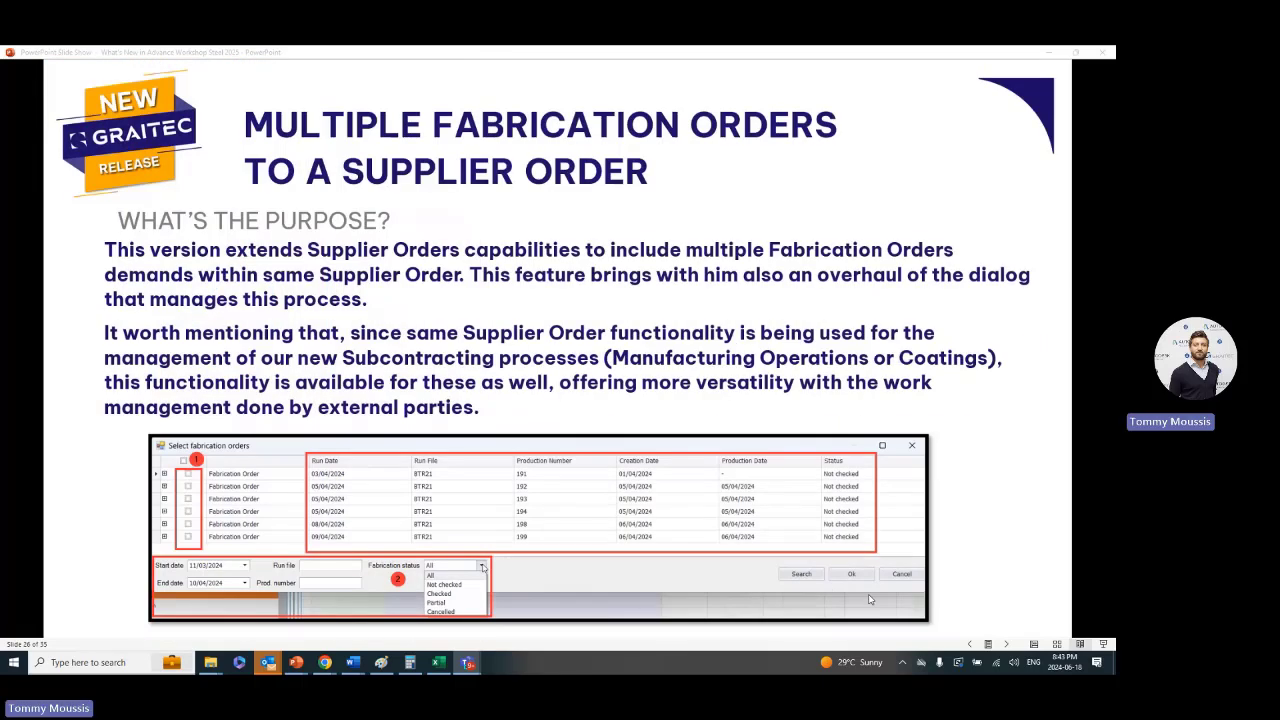
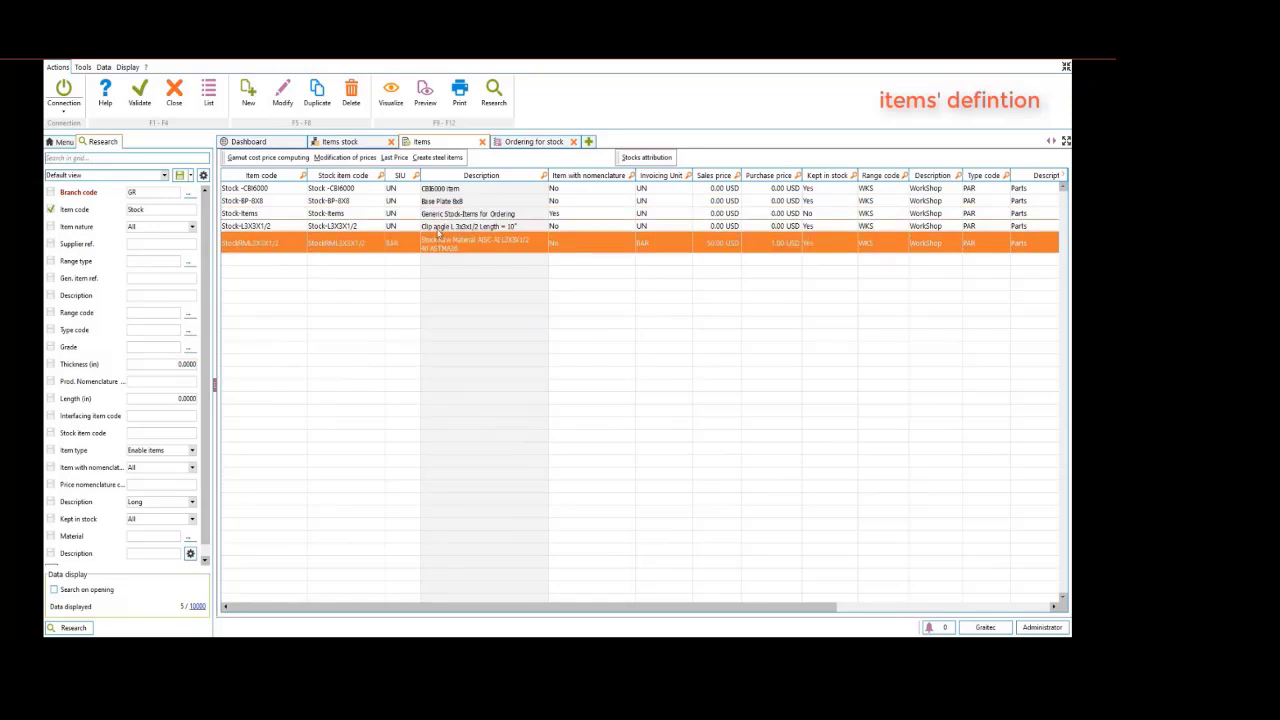
Examine the Stock-L3X3X1/2 item's main information, dimensions and nomenclature settings, and workshop file in its technical notes
double_click(258, 231)
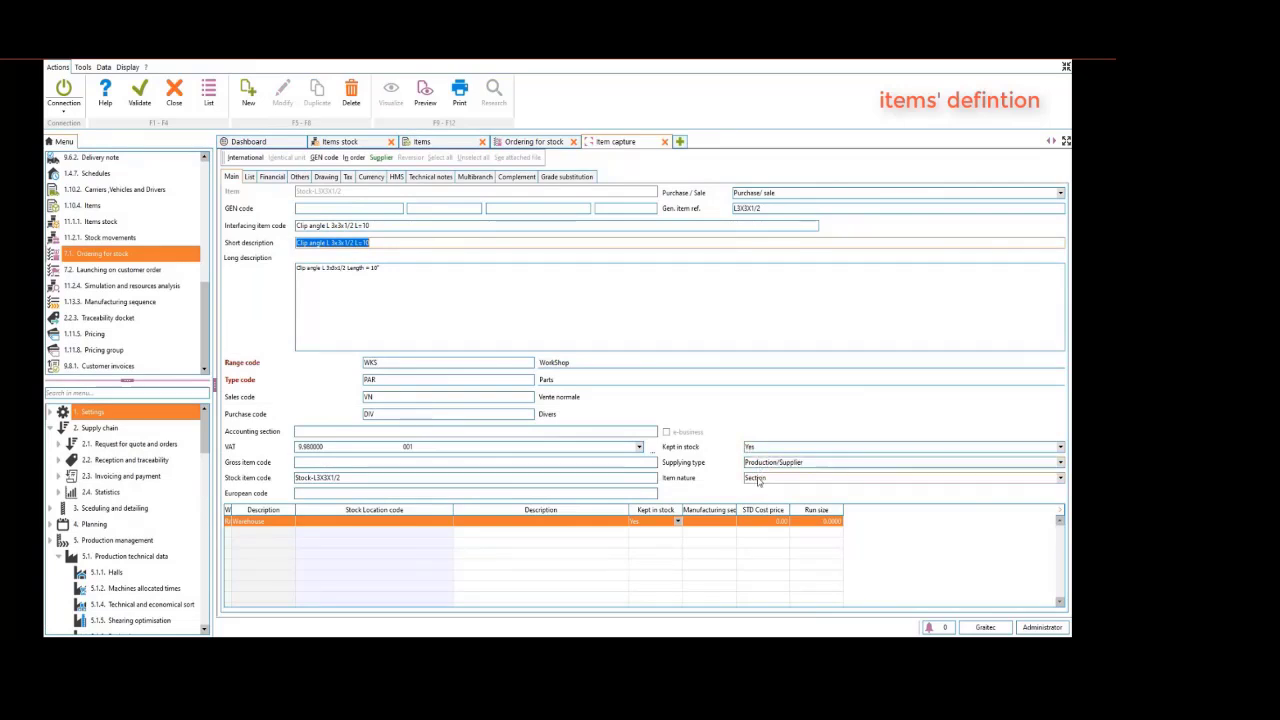
left_click(298, 178)
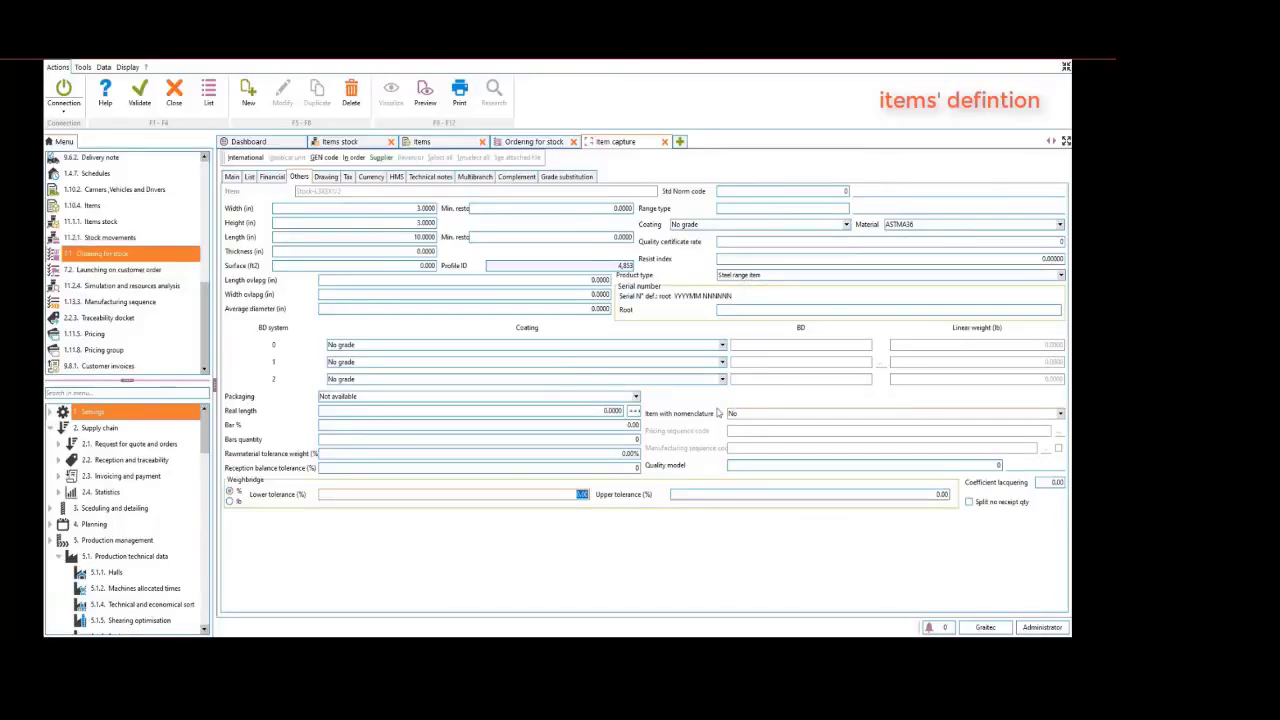
left_click(432, 178)
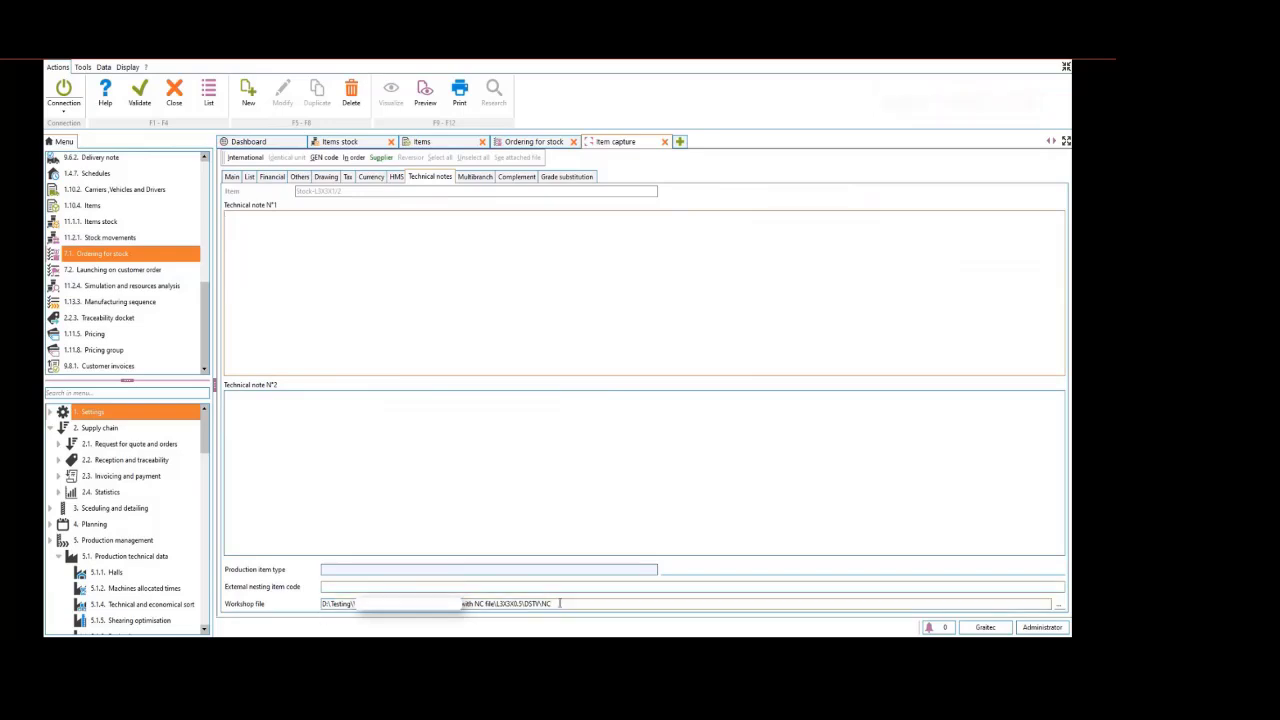
left_click(139, 95)
Examine the definition of the StockRML3X3X1/2 raw material item, including its supplying type, and close it
left_click(438, 243)
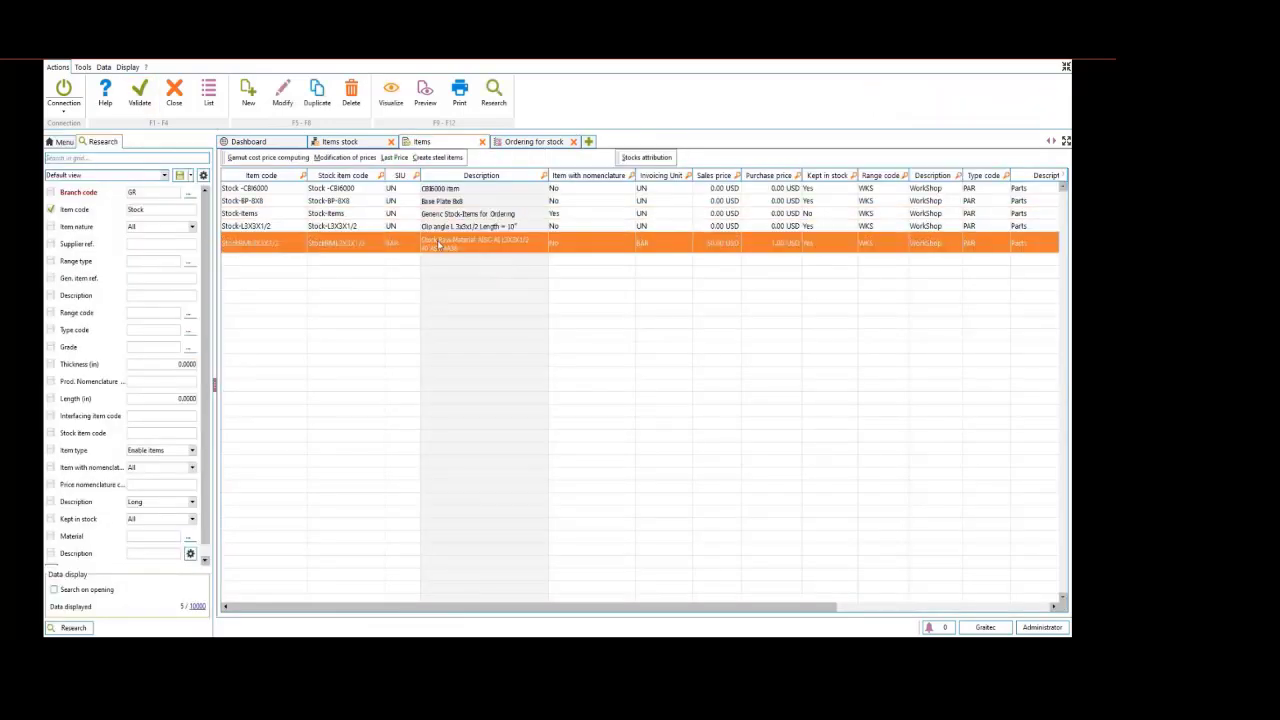
double_click(438, 246)
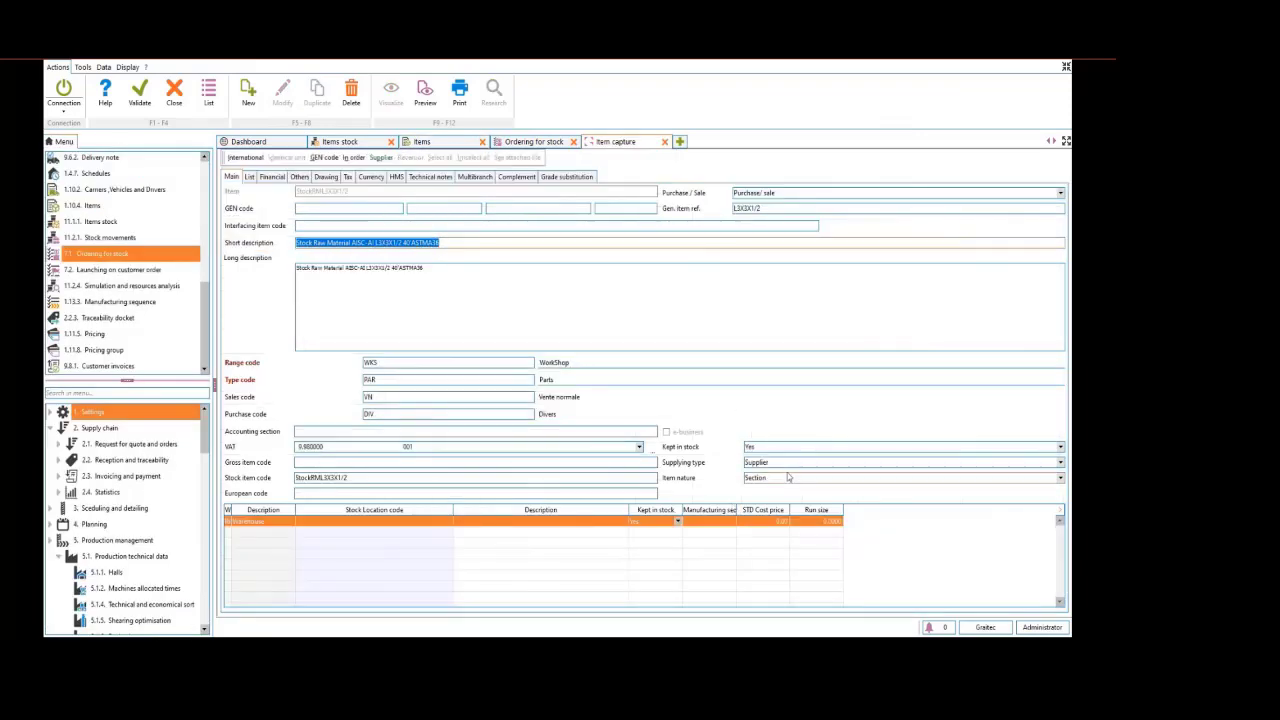
left_click(300, 177)
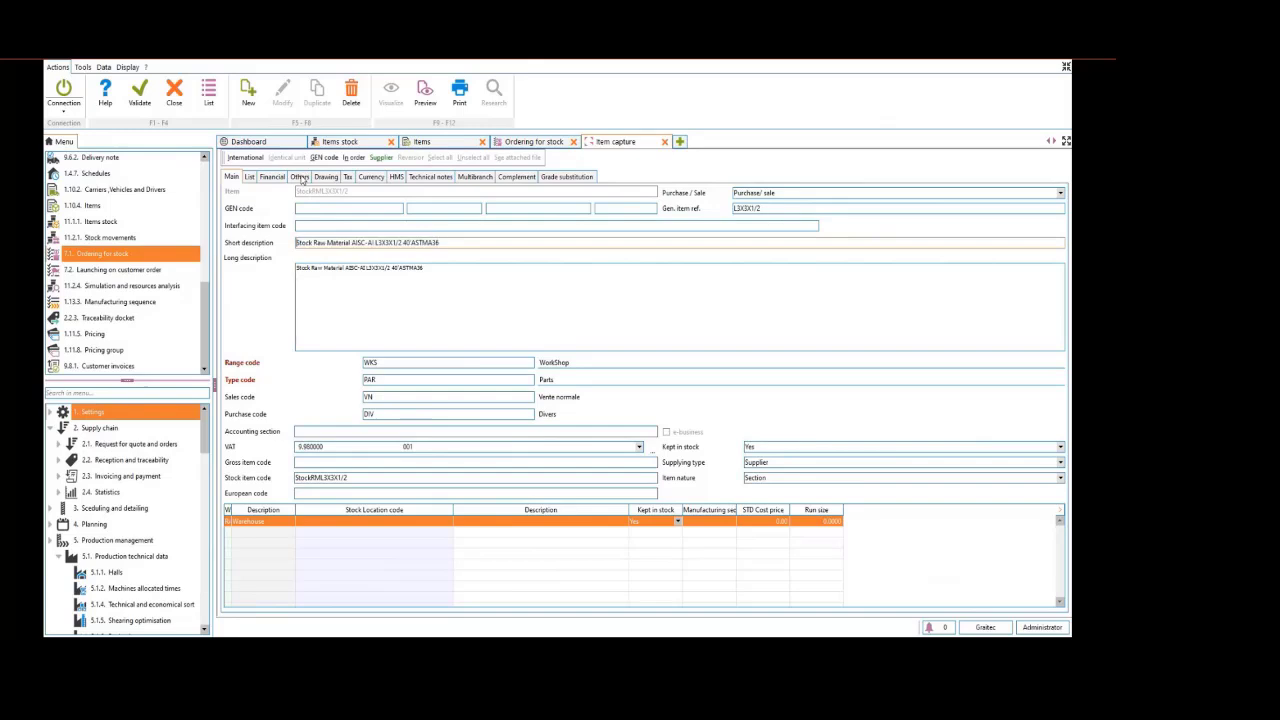
left_click(665, 143)
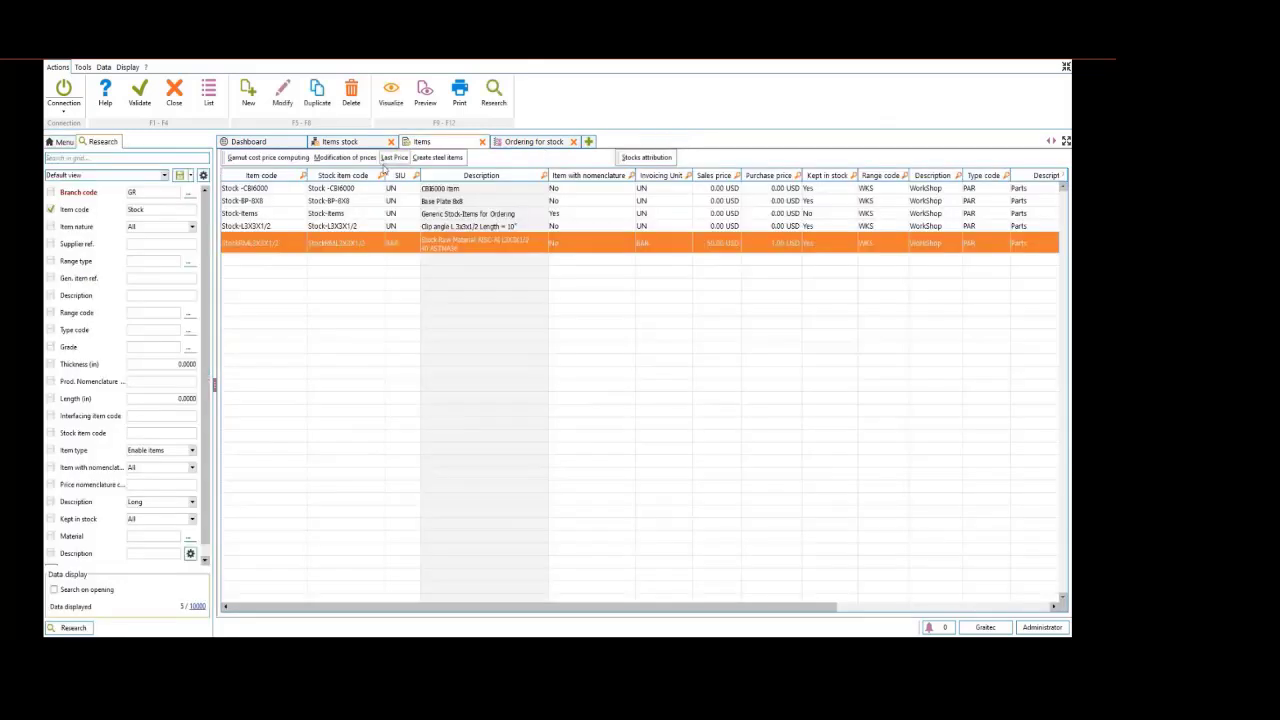
Examine the generic Stock-Items item's main information and its nomenclature and manufacturing sequence settings
left_click(443, 216)
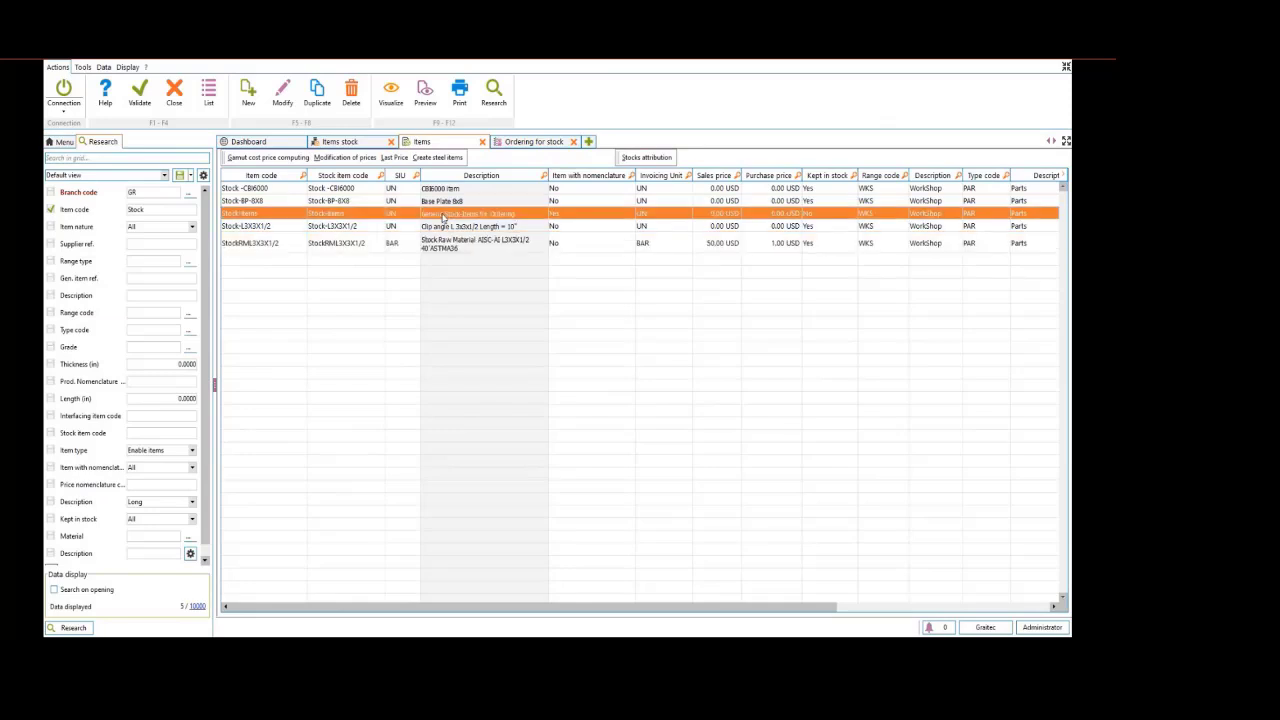
double_click(443, 216)
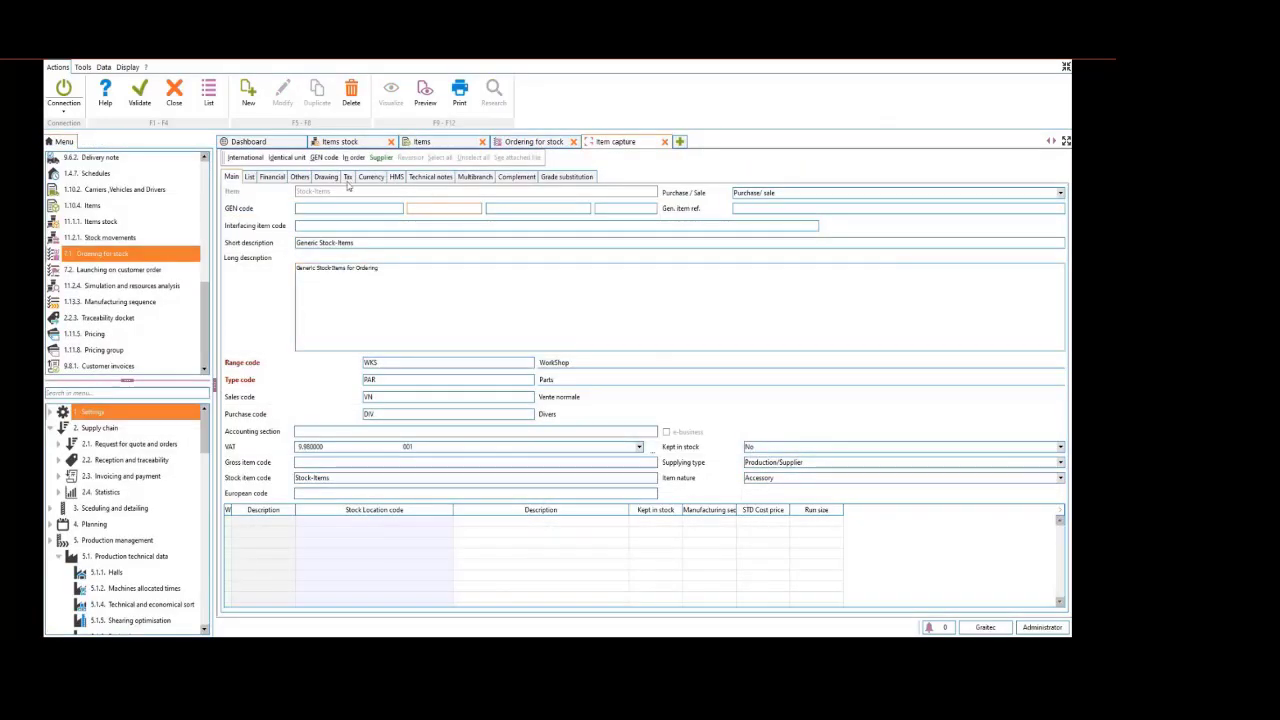
left_click(304, 177)
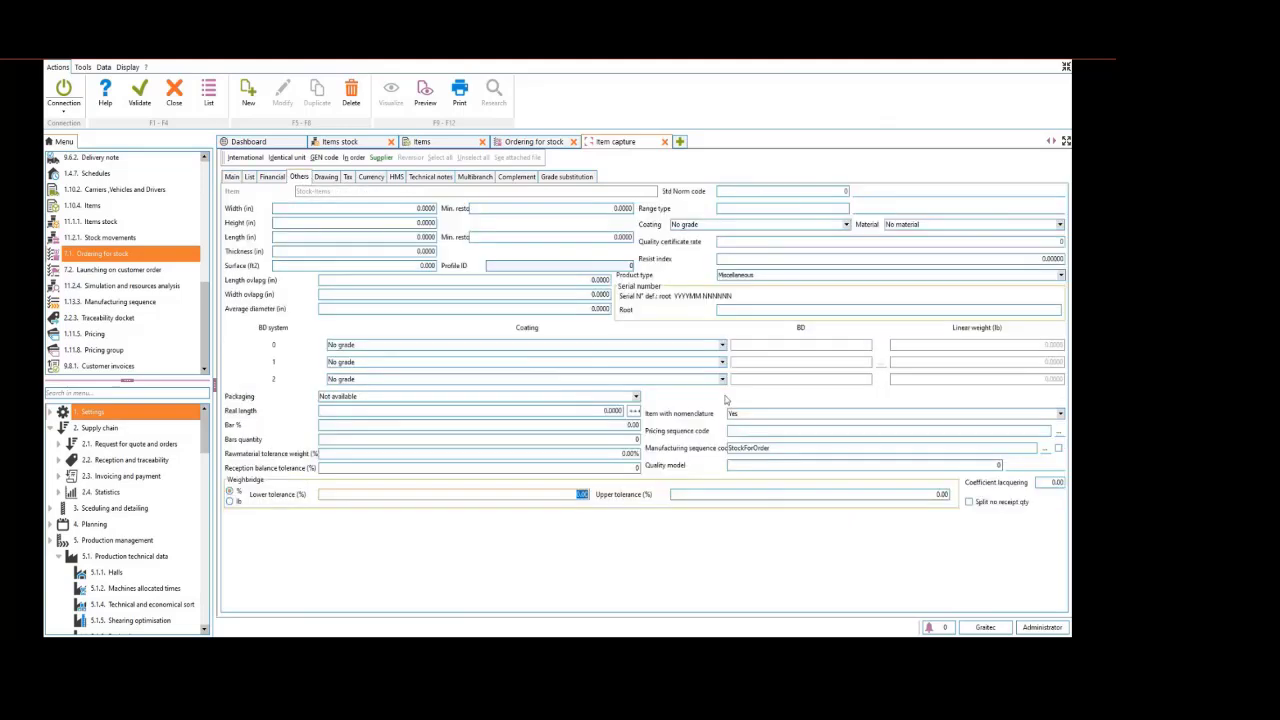
Inspect the A01 variable formula of the StockForOrder manufacturing sequence, then close the sequence and the item
left_click(1045, 448)
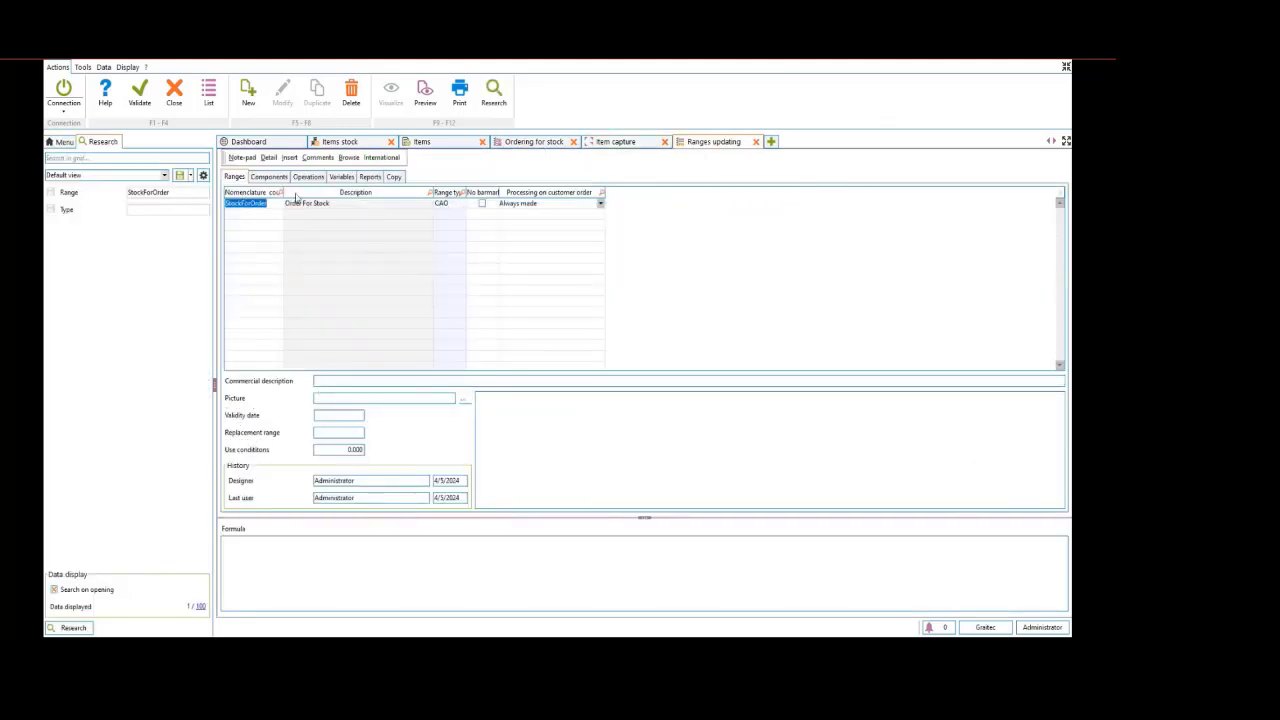
left_click(340, 179)
left_click(285, 549)
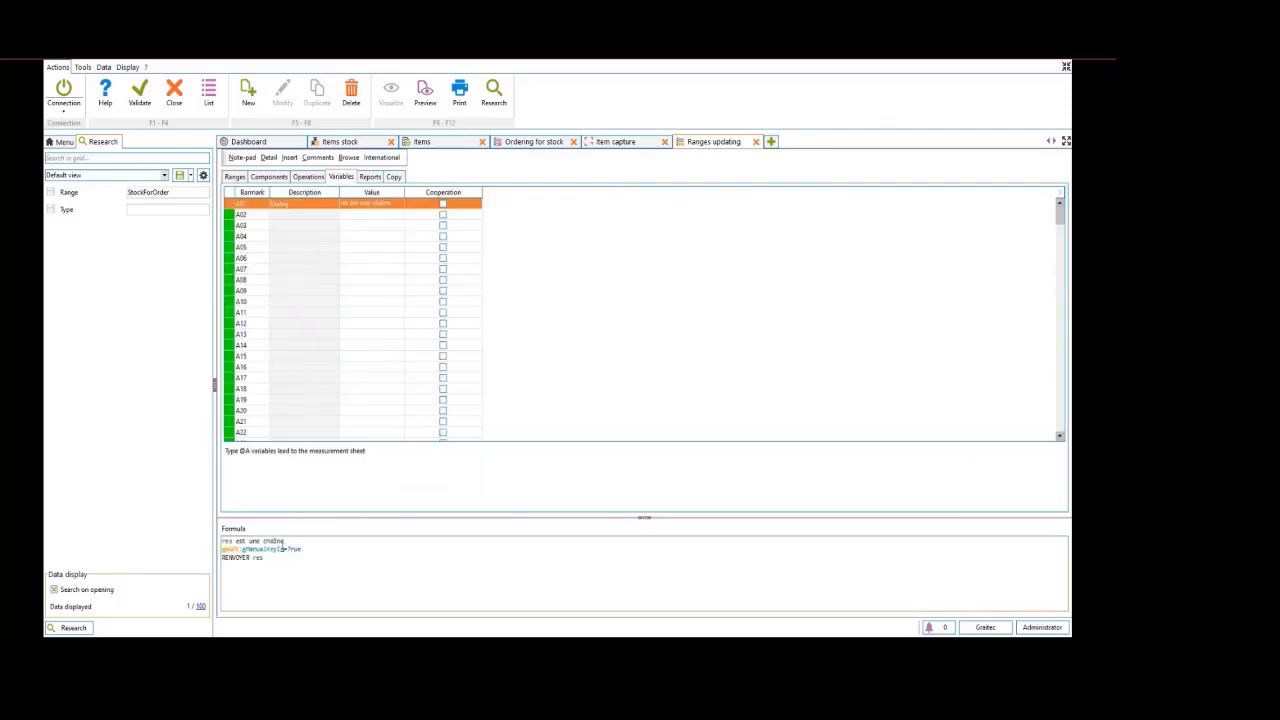
left_click_drag(272, 556, 221, 540)
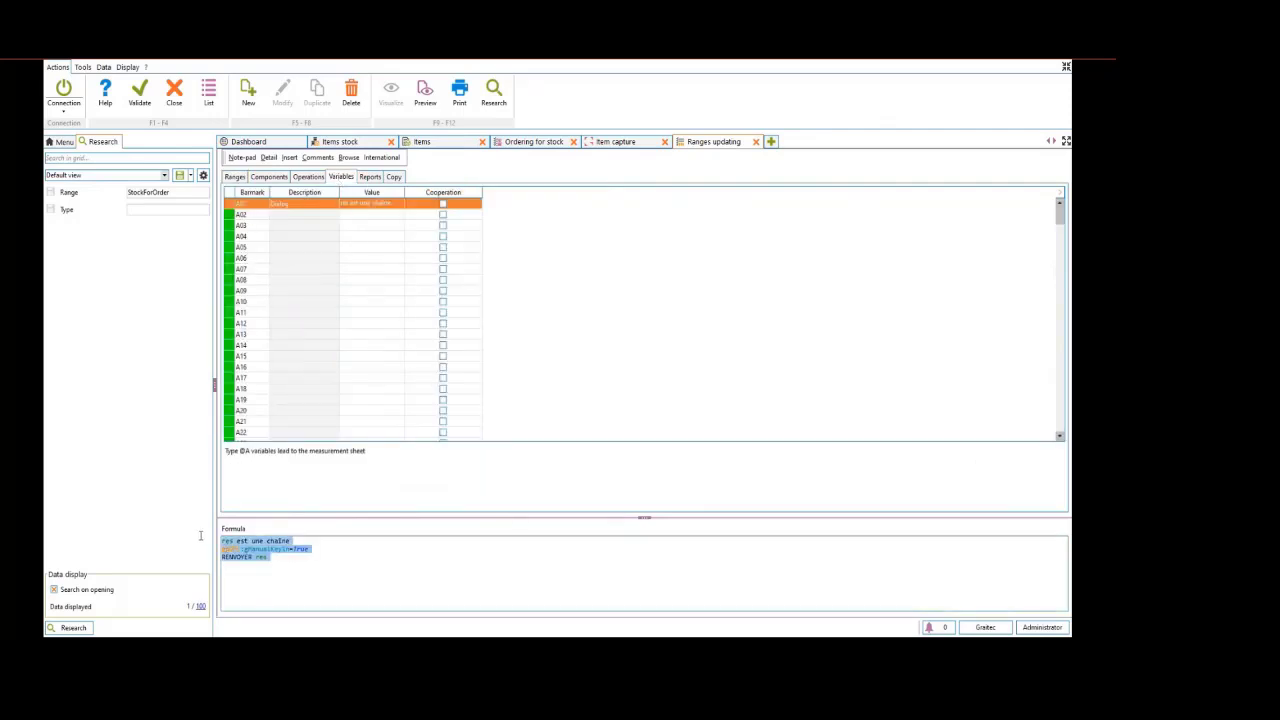
left_click(756, 142)
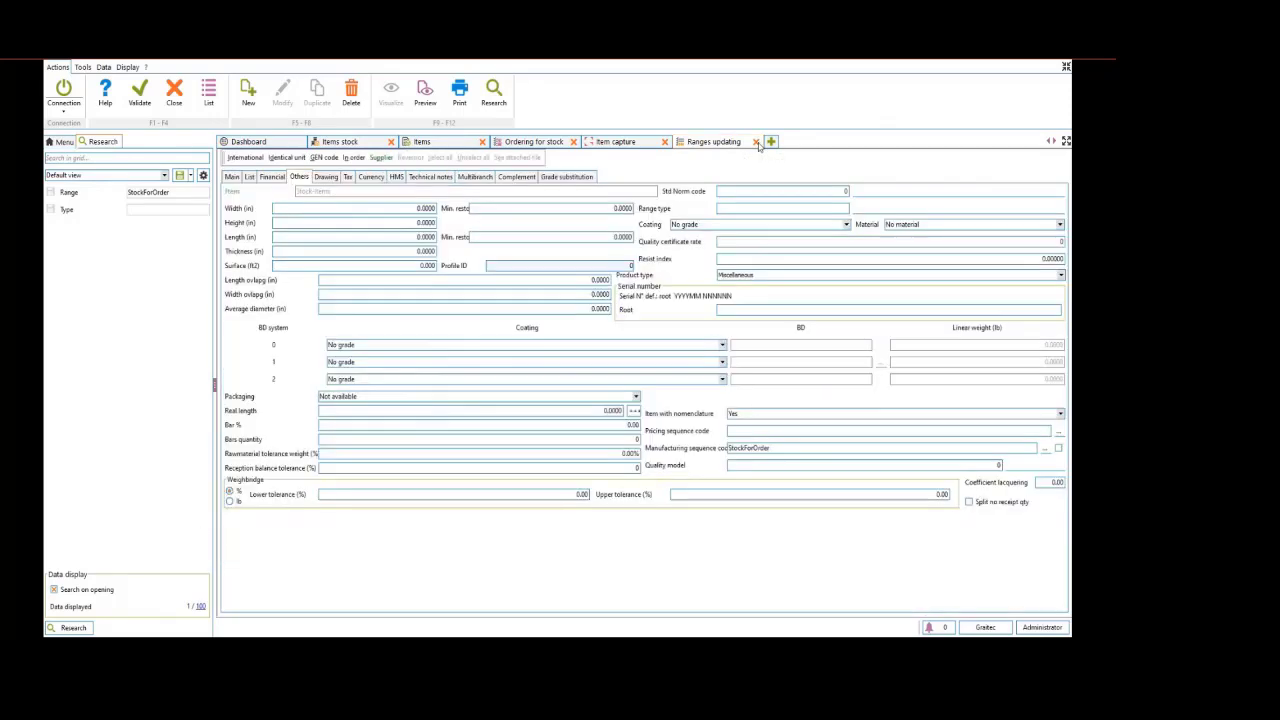
left_click(665, 142)
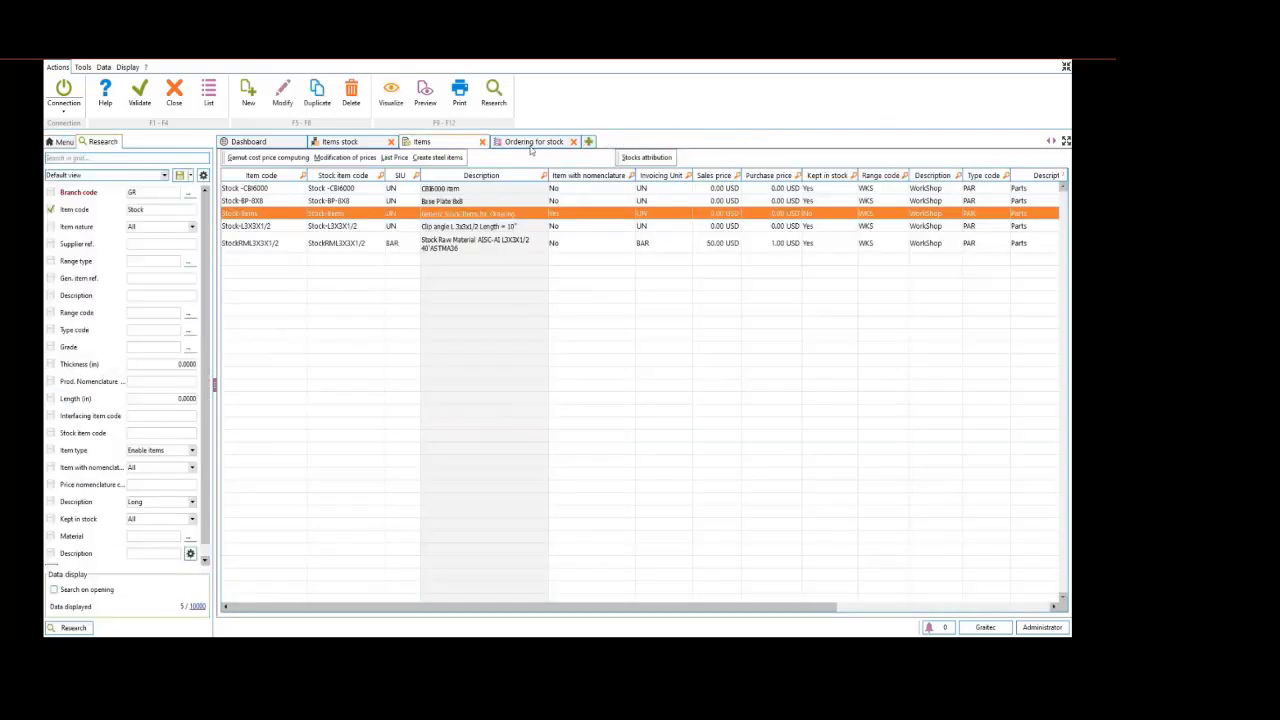
Open the STK21 stock order for producing L3X3X1/2 and add the generic Stock-Items item to its item list
double_click(256, 188)
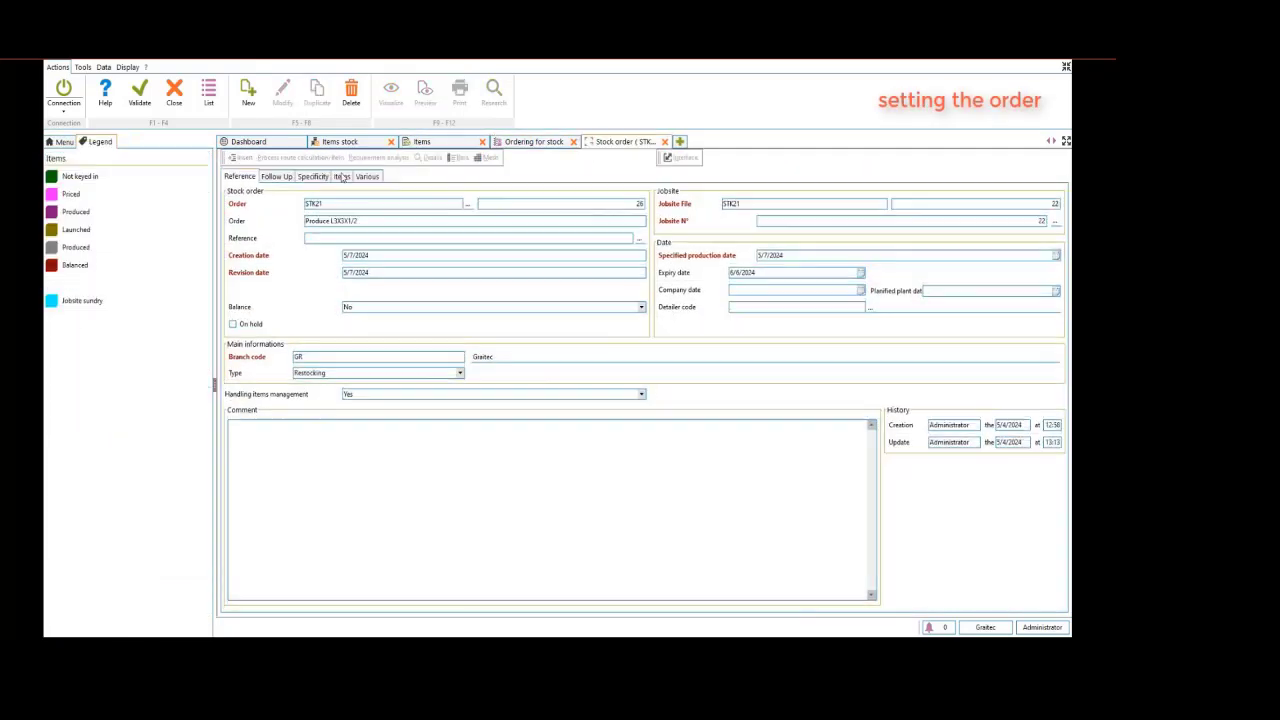
left_click(342, 176)
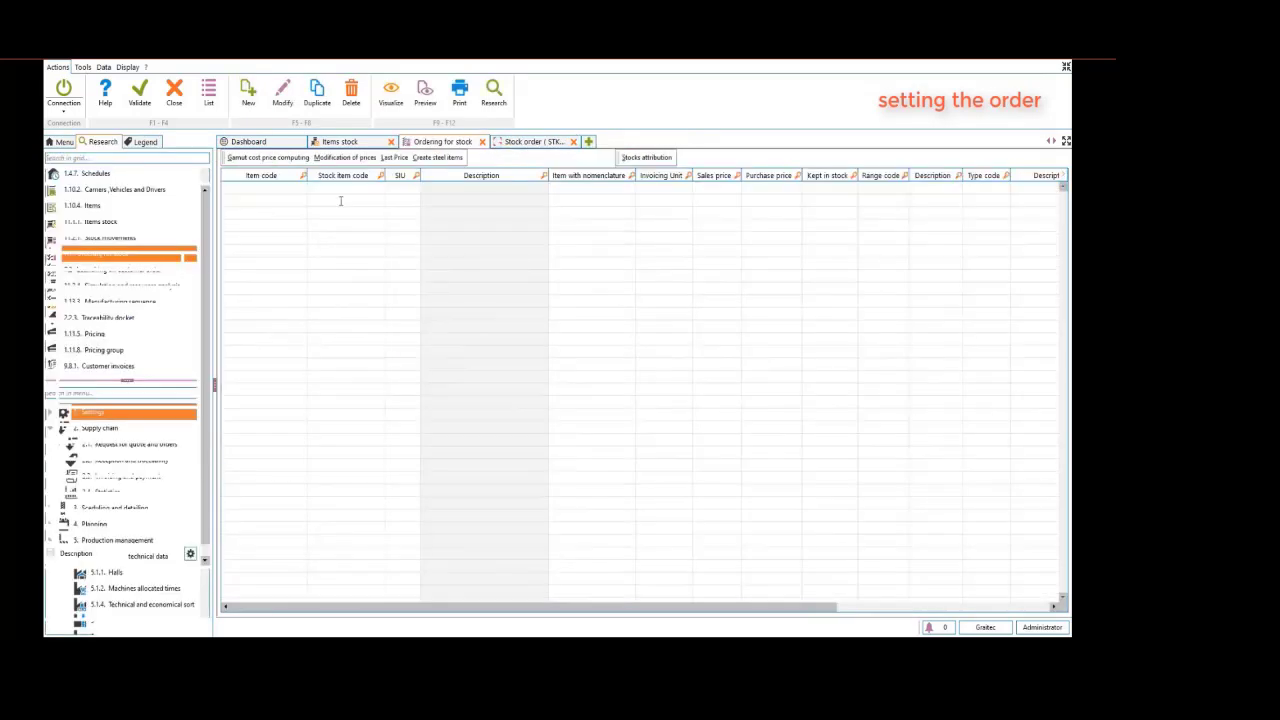
left_click(73, 628)
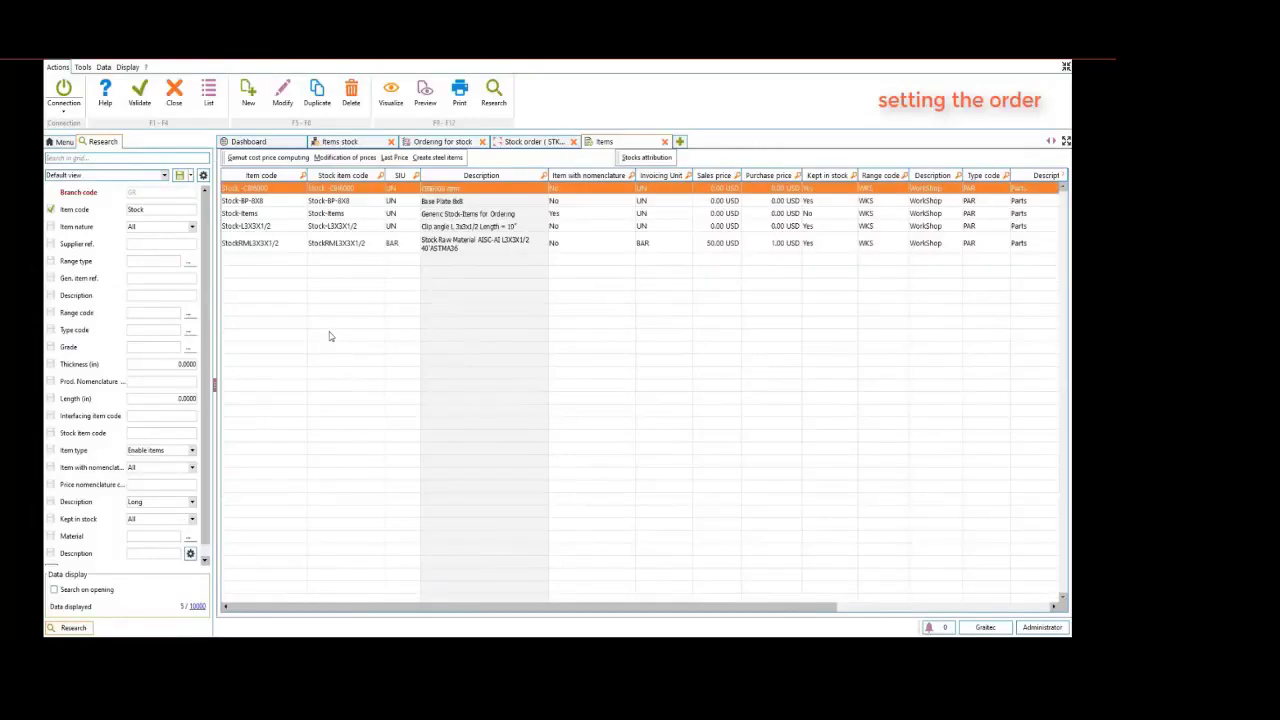
left_click(268, 214)
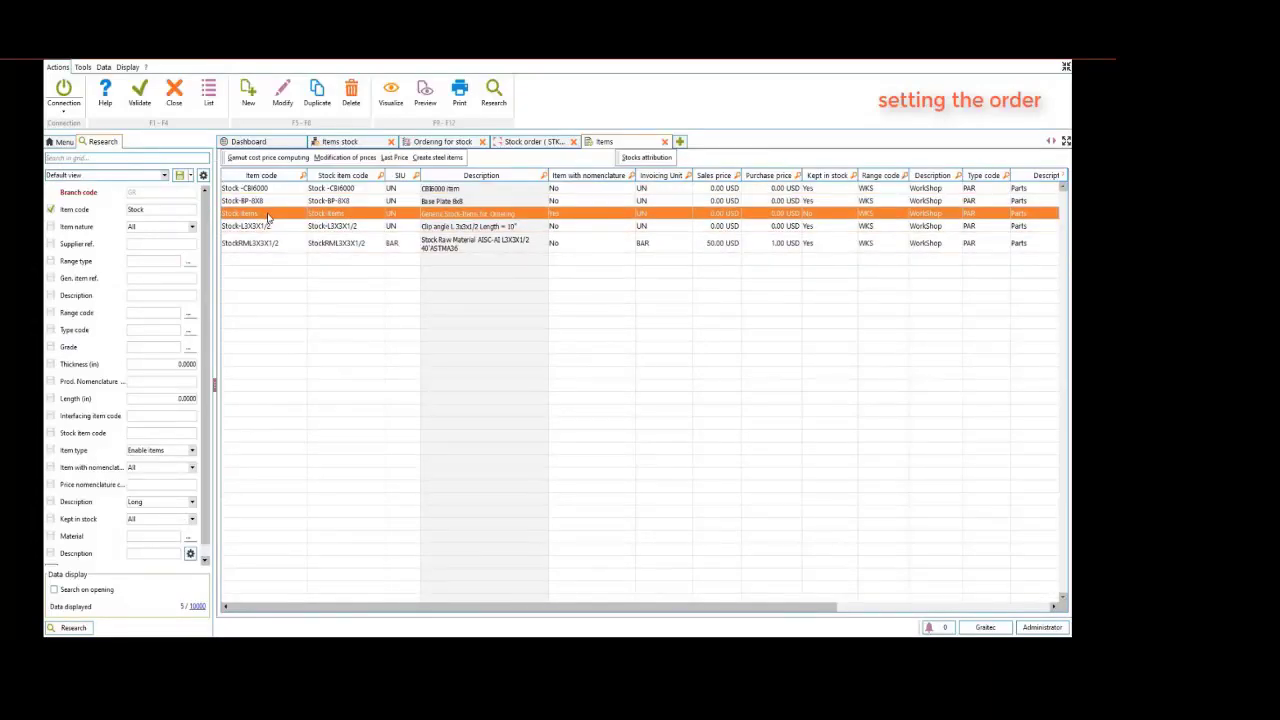
key("F3")
Set the Stock-Items line in the stock order to a quantity of 1 and a cost price of 10 USD
double_click(266, 187)
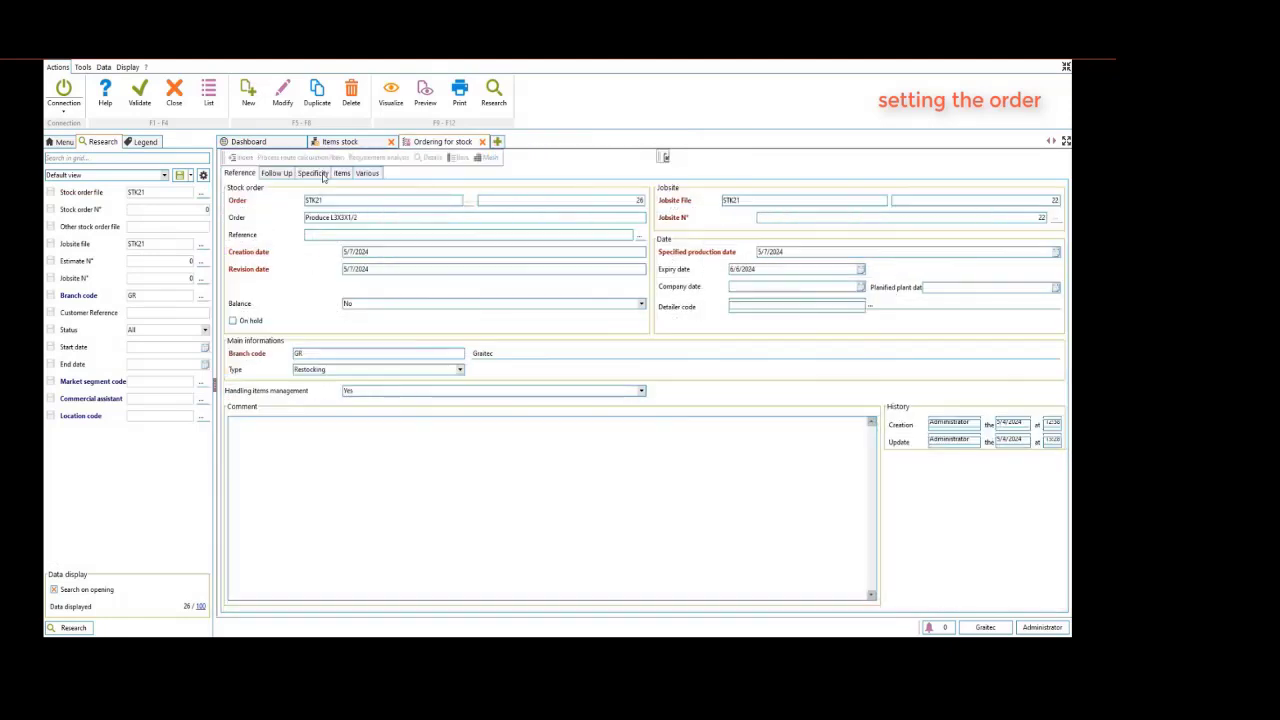
left_click(341, 174)
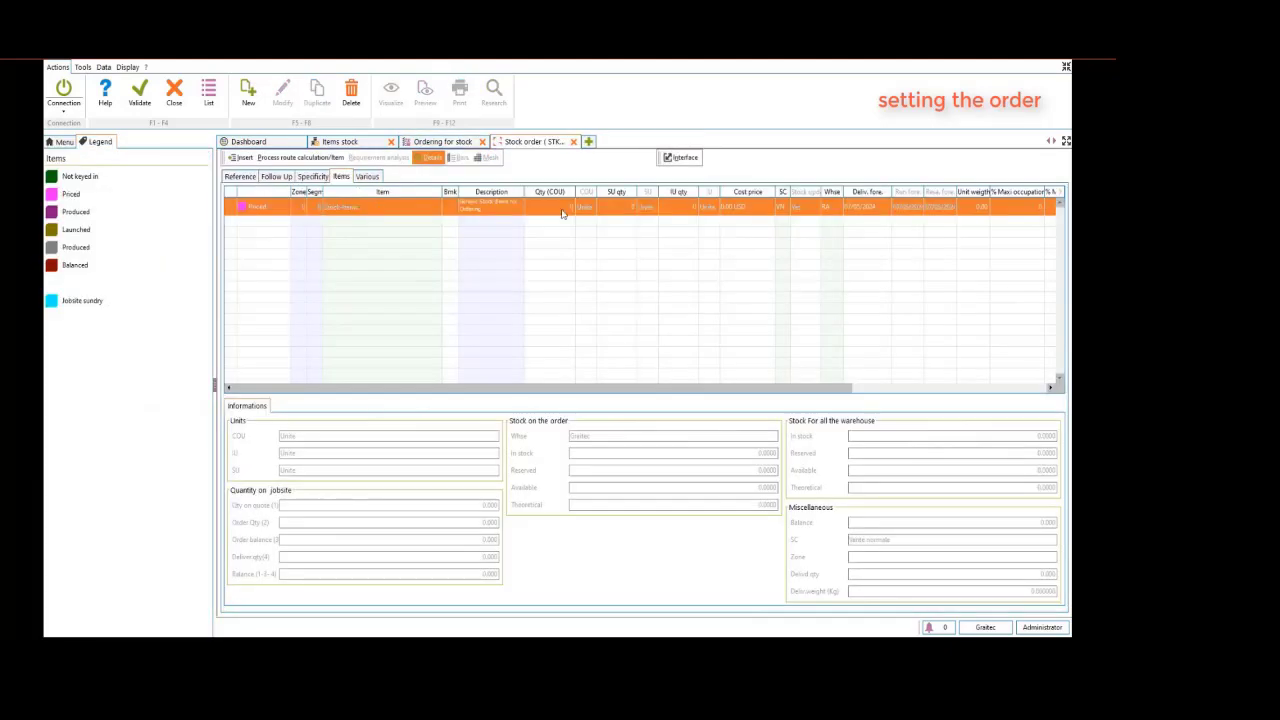
left_click(565, 210)
type("1")
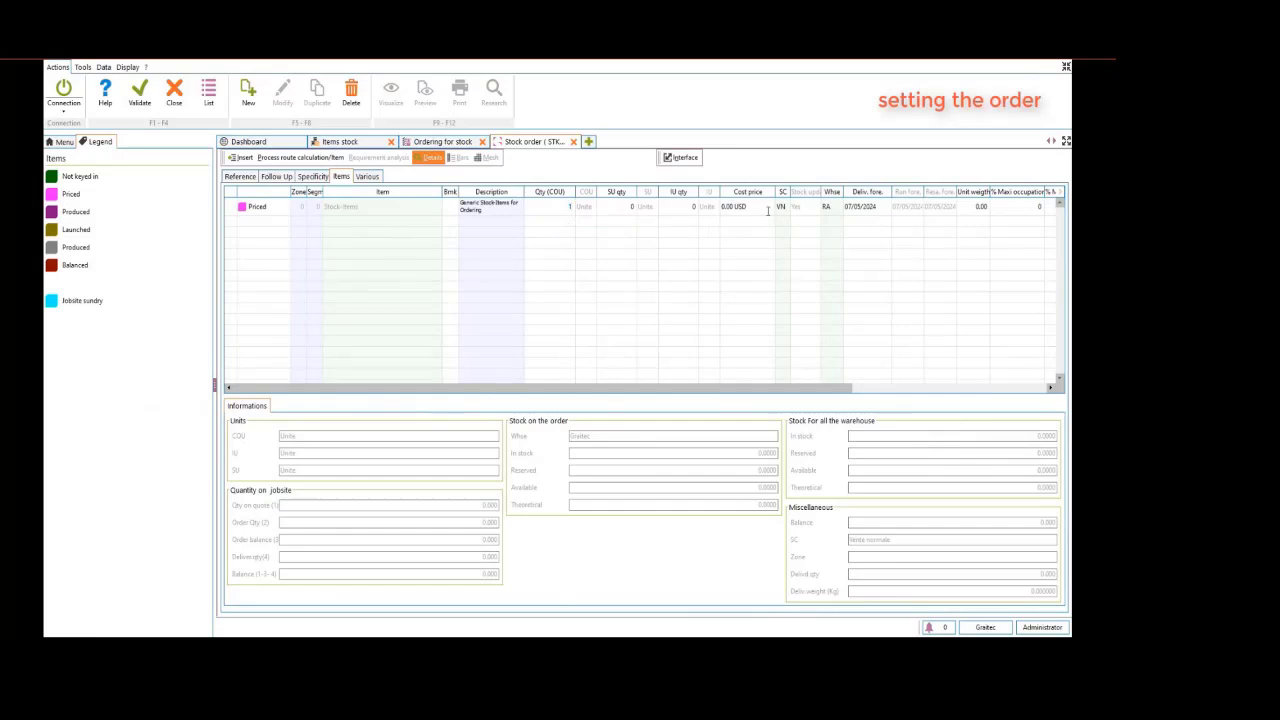
left_click(742, 206)
type("10")
left_click(702, 226)
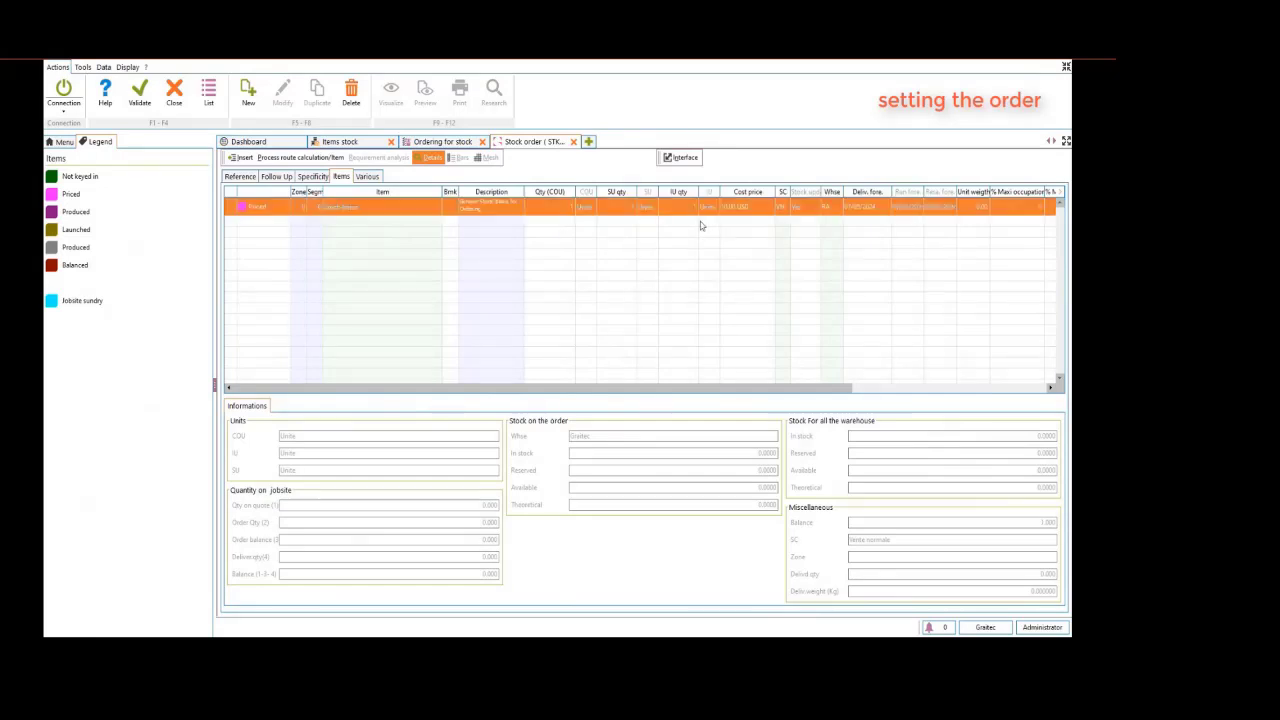
Start the process route calculation for the Stock-Items line and add Stock-L3X3X1/2 to its manual nomenclature
left_click(293, 162)
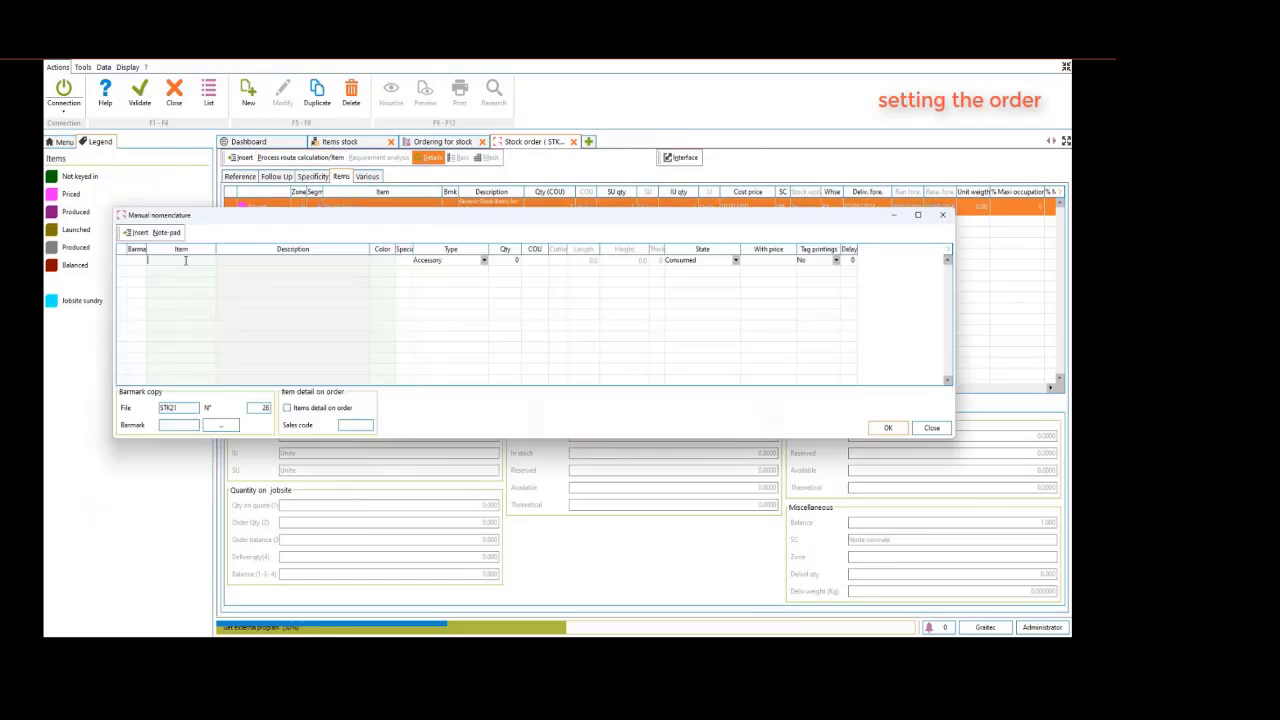
left_click(185, 261)
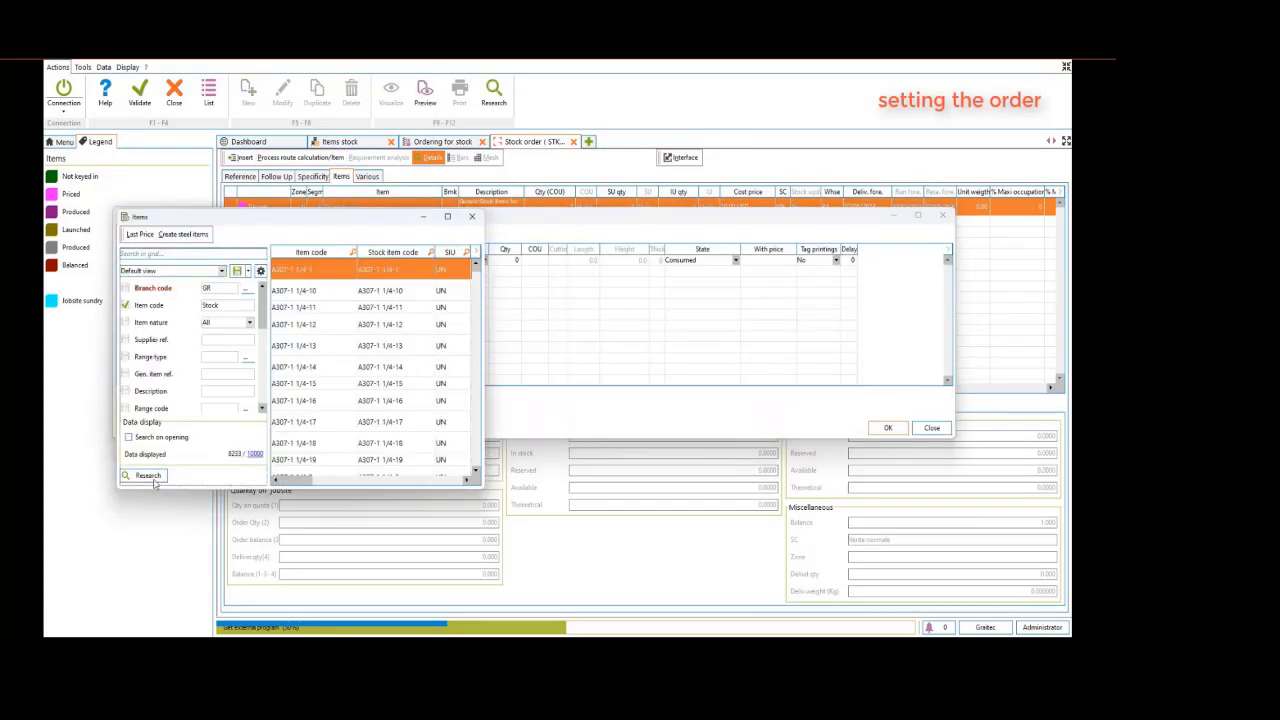
left_click(160, 476)
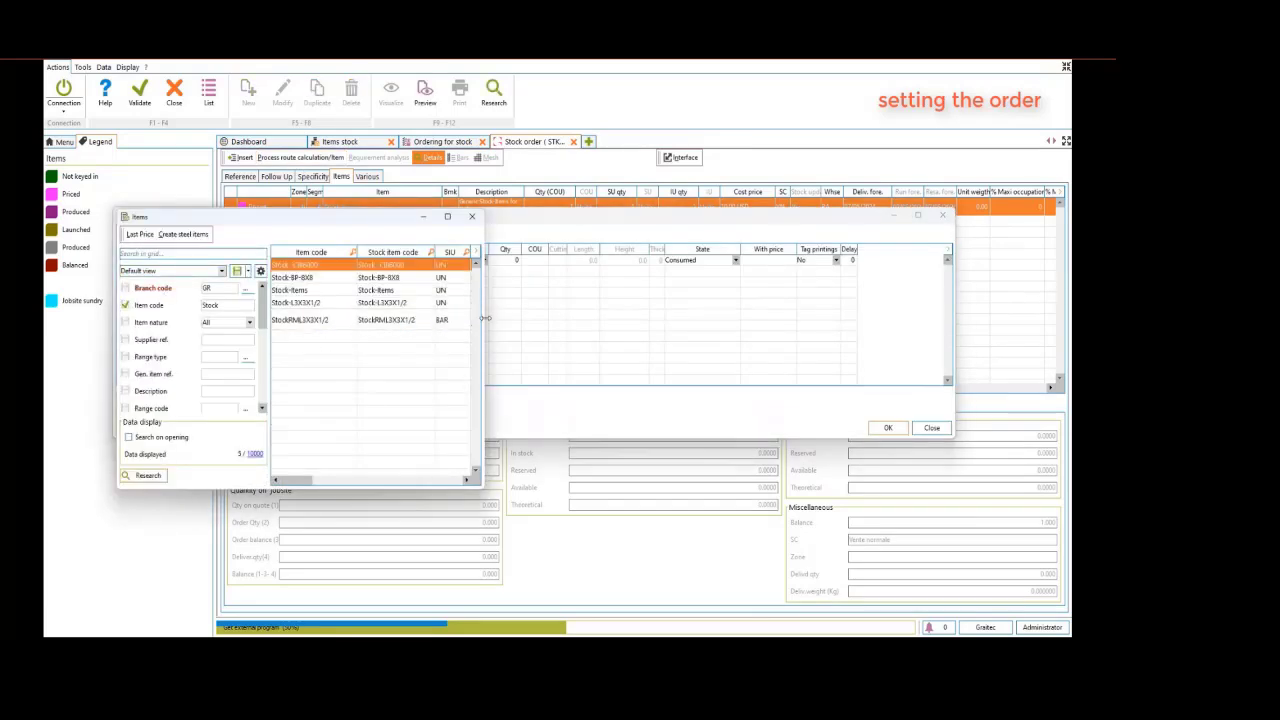
left_click_drag(492, 319, 700, 319)
double_click(566, 303)
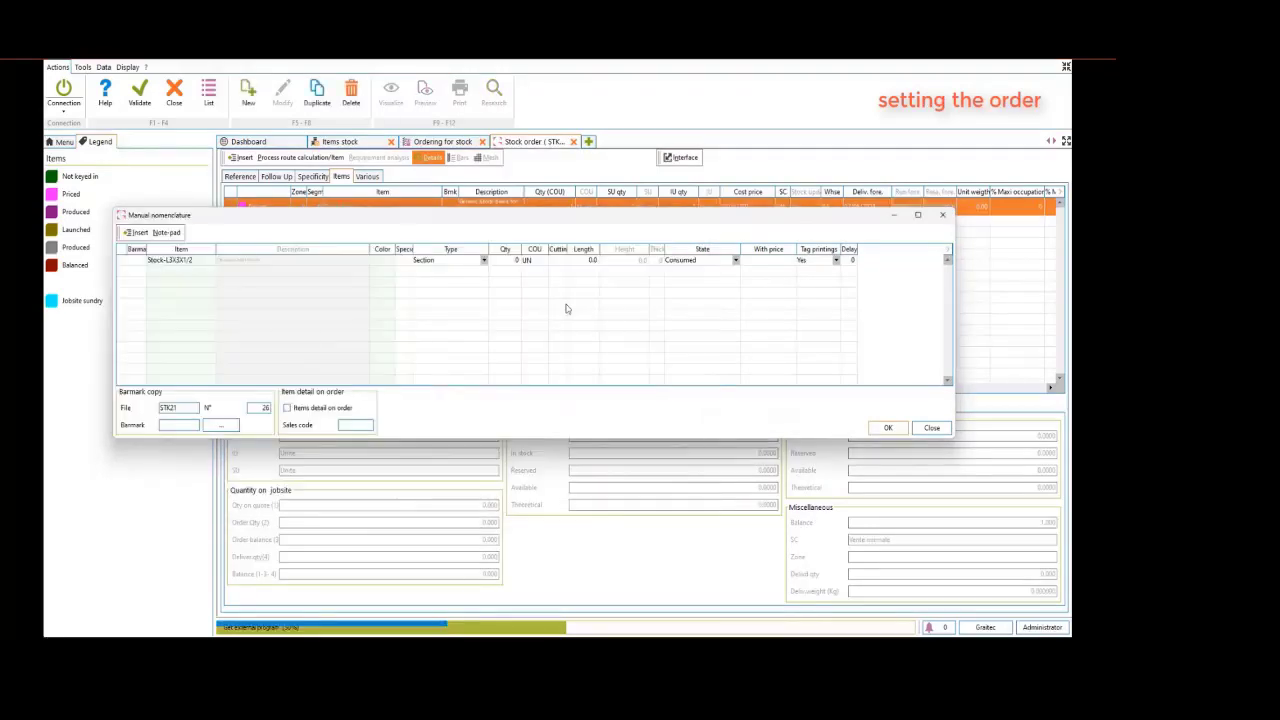
Define the Stock-L3X3X1/2 line as an Accessory with quantity 15, With price 1 and the state Created
left_click(464, 262)
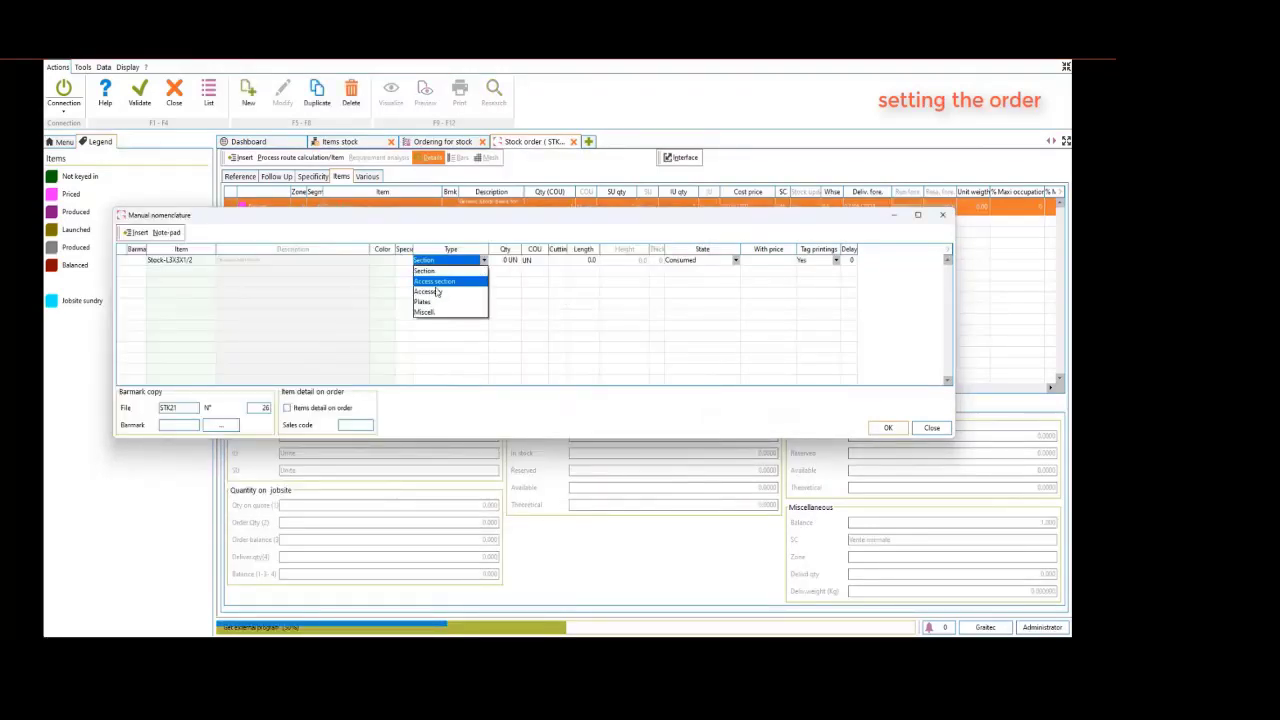
left_click(436, 292)
left_click(505, 262)
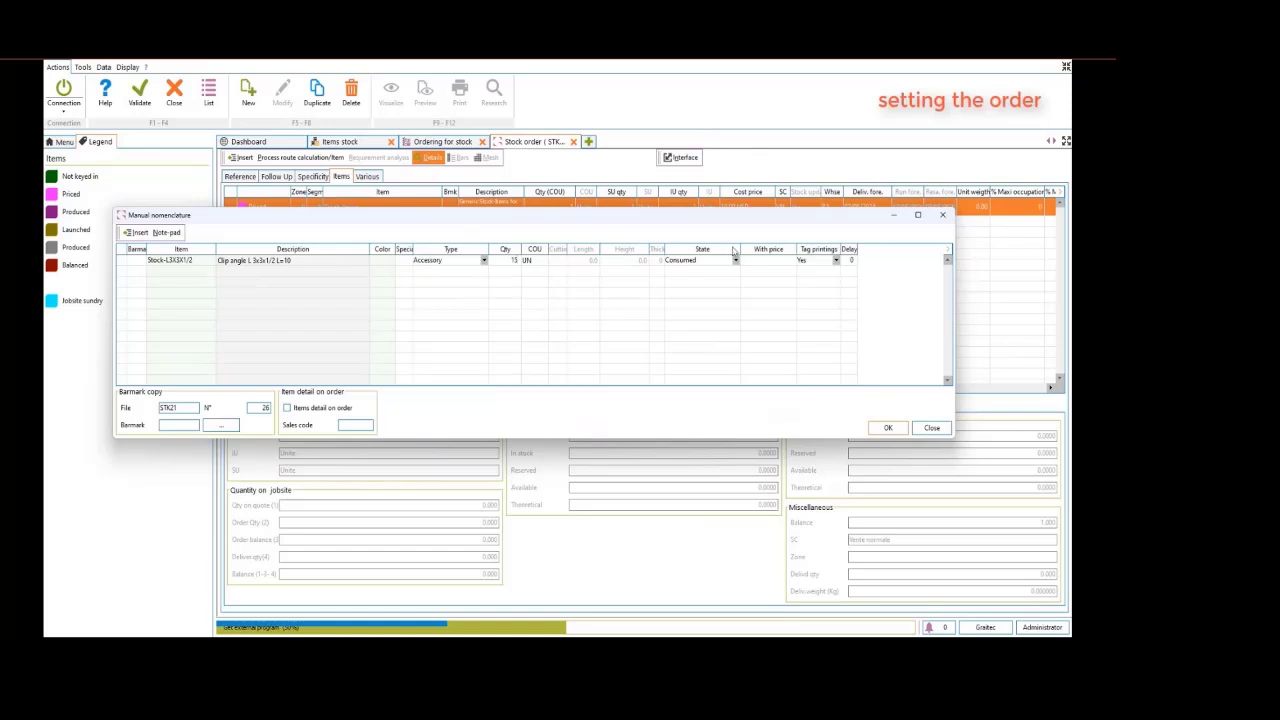
left_click(766, 260)
left_click(712, 262)
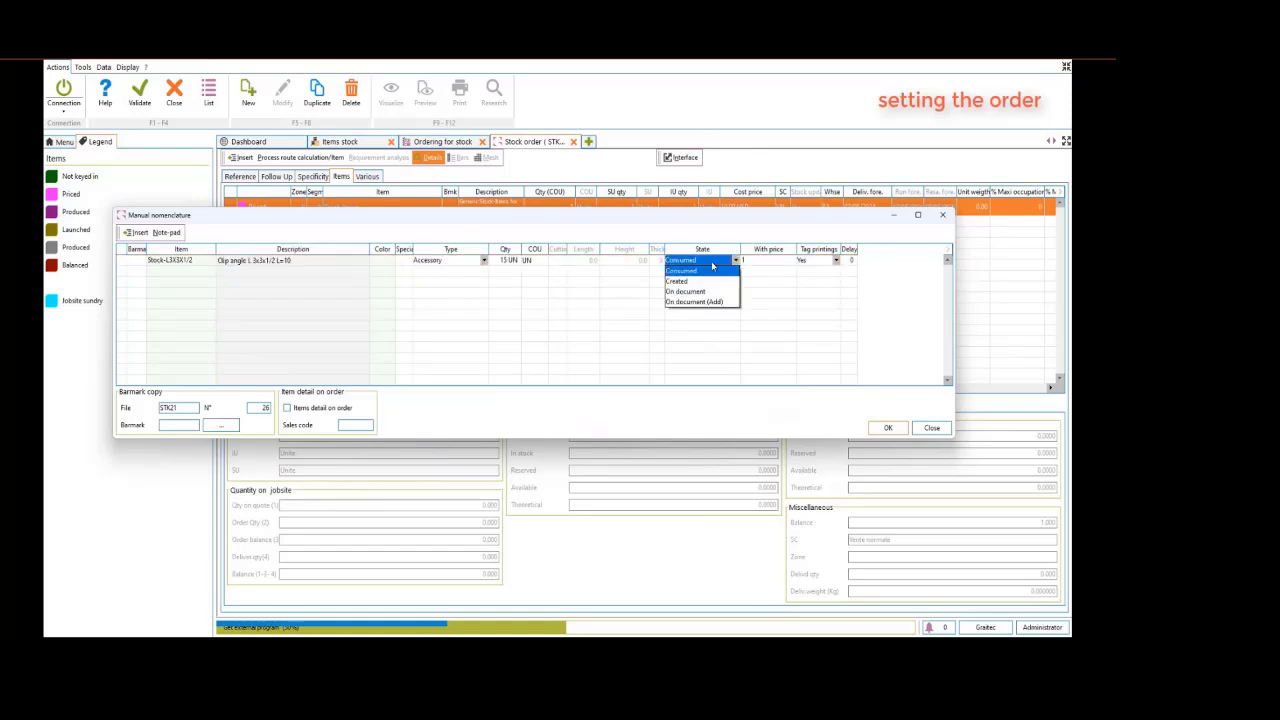
left_click(680, 281)
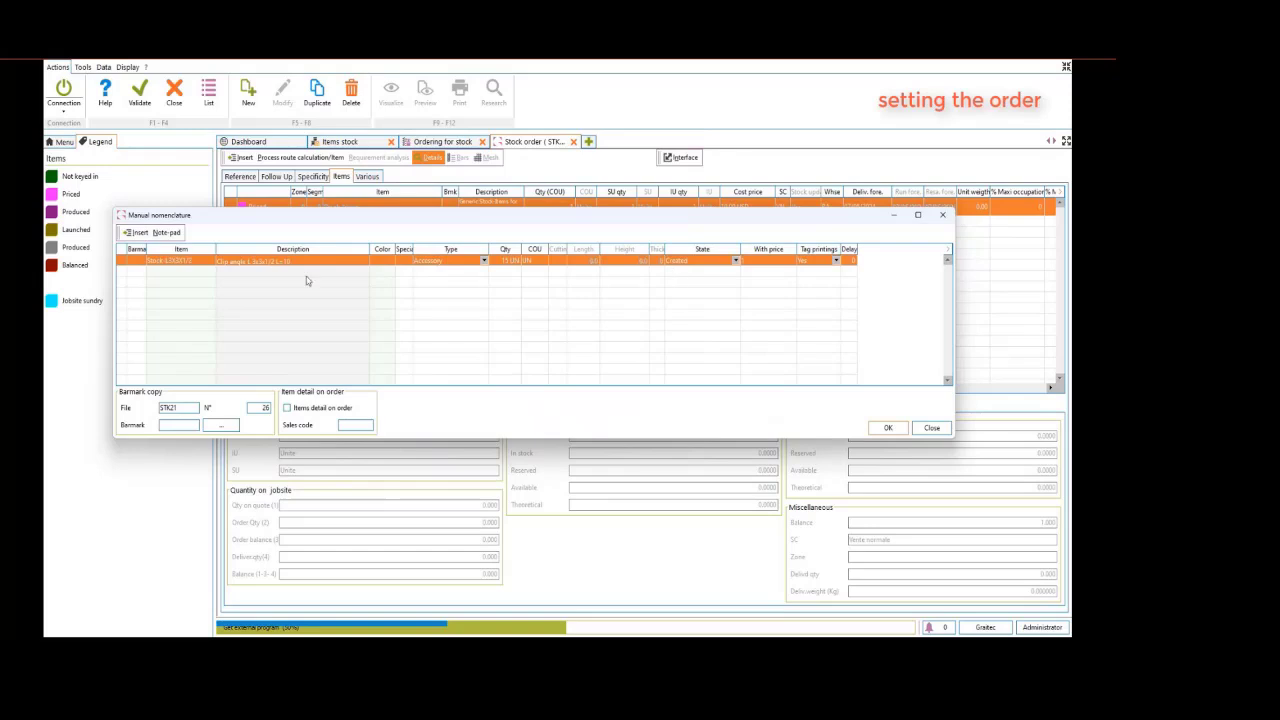
Insert a second line in the manual nomenclature for the raw material item StockRML3X3X1/2
key("Insert")
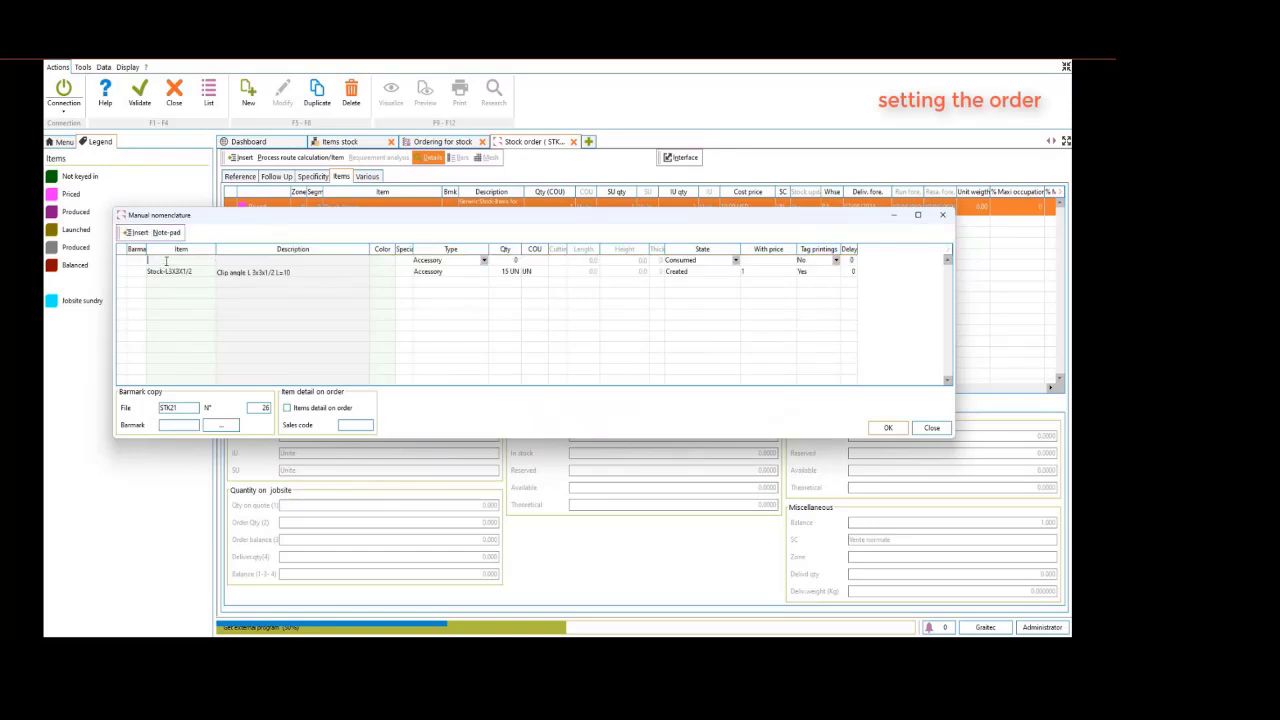
double_click(166, 261)
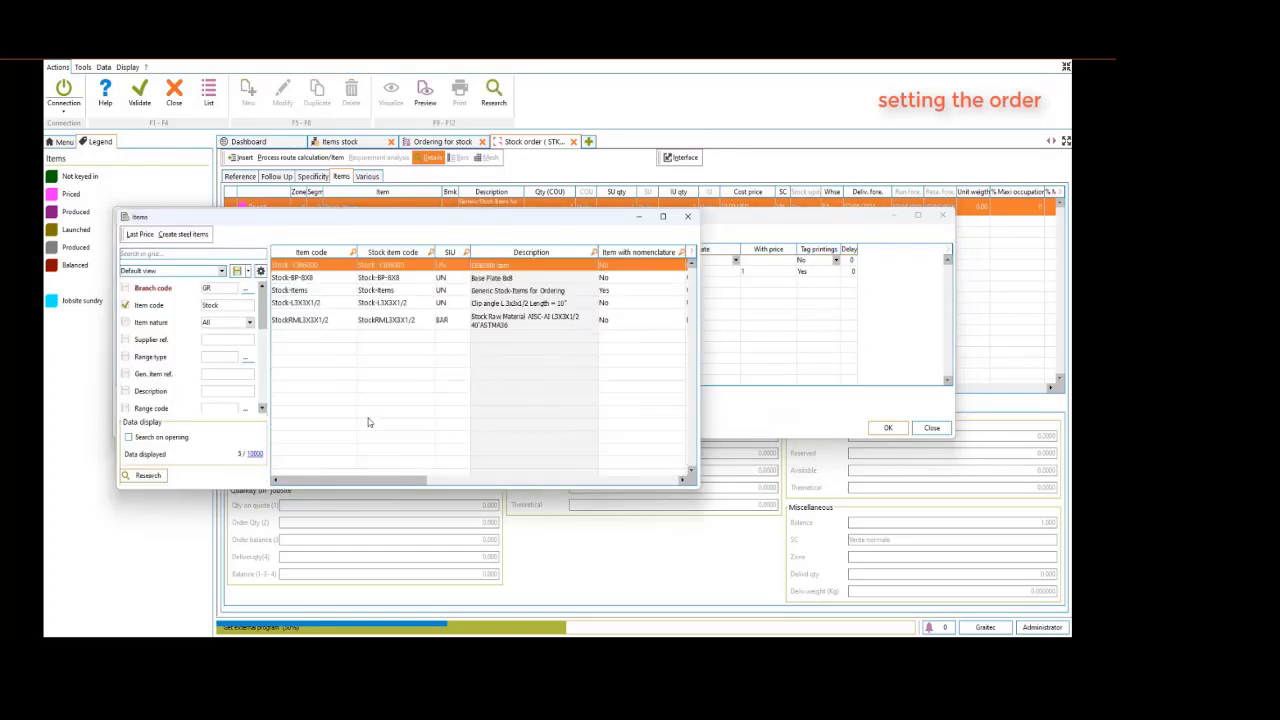
left_click(316, 326)
double_click(316, 322)
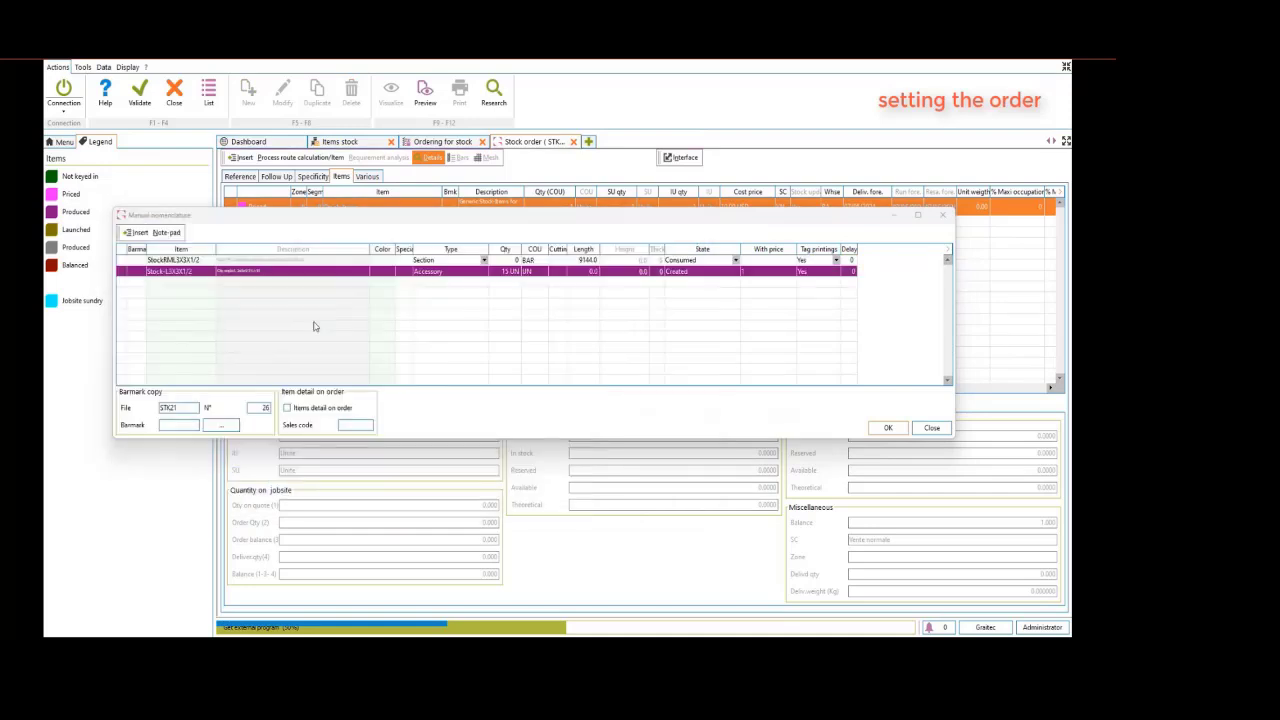
Set the StockRML3X3X1/2 line's type to Accessory and its quantity to 1
left_click(441, 262)
left_click(441, 261)
left_click(429, 291)
key("Tab")
type("1")
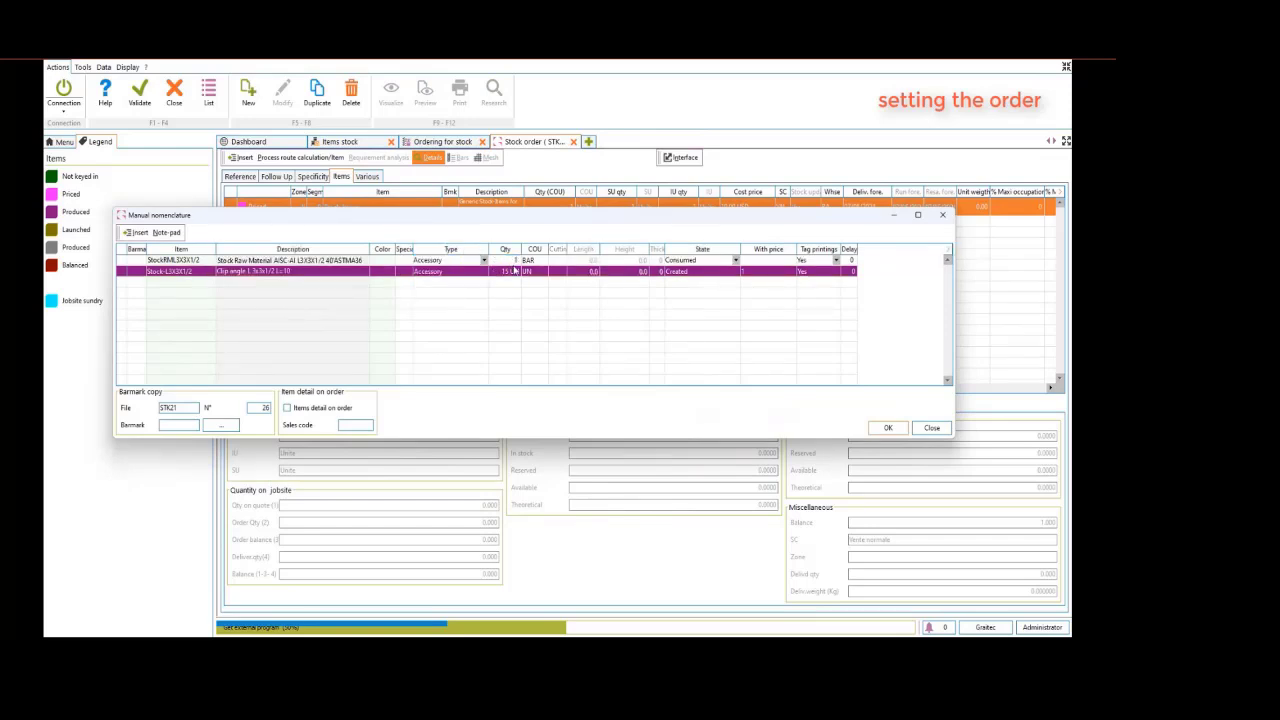
Set the StockRML3X3X1/2 line's state to Consumed with With price 0 and confirm the manual nomenclature
left_click(736, 260)
left_click(757, 261)
left_click(757, 261)
left_click(765, 282)
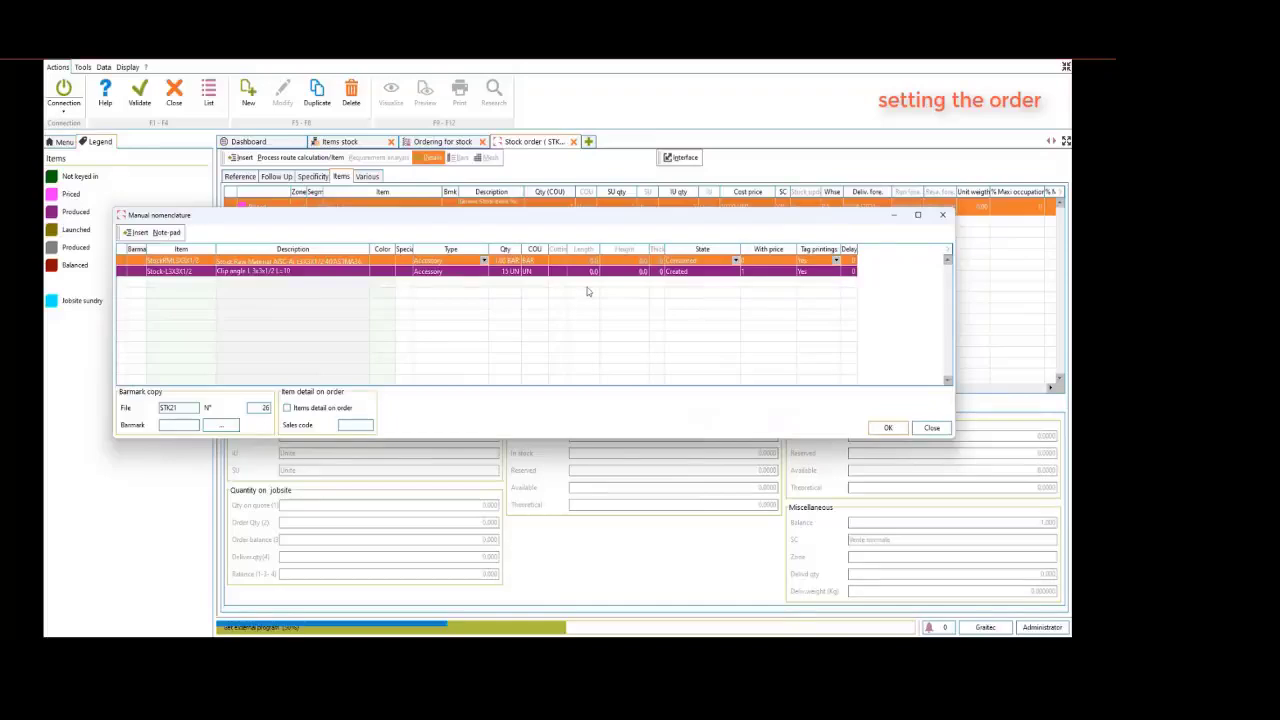
left_click(194, 261)
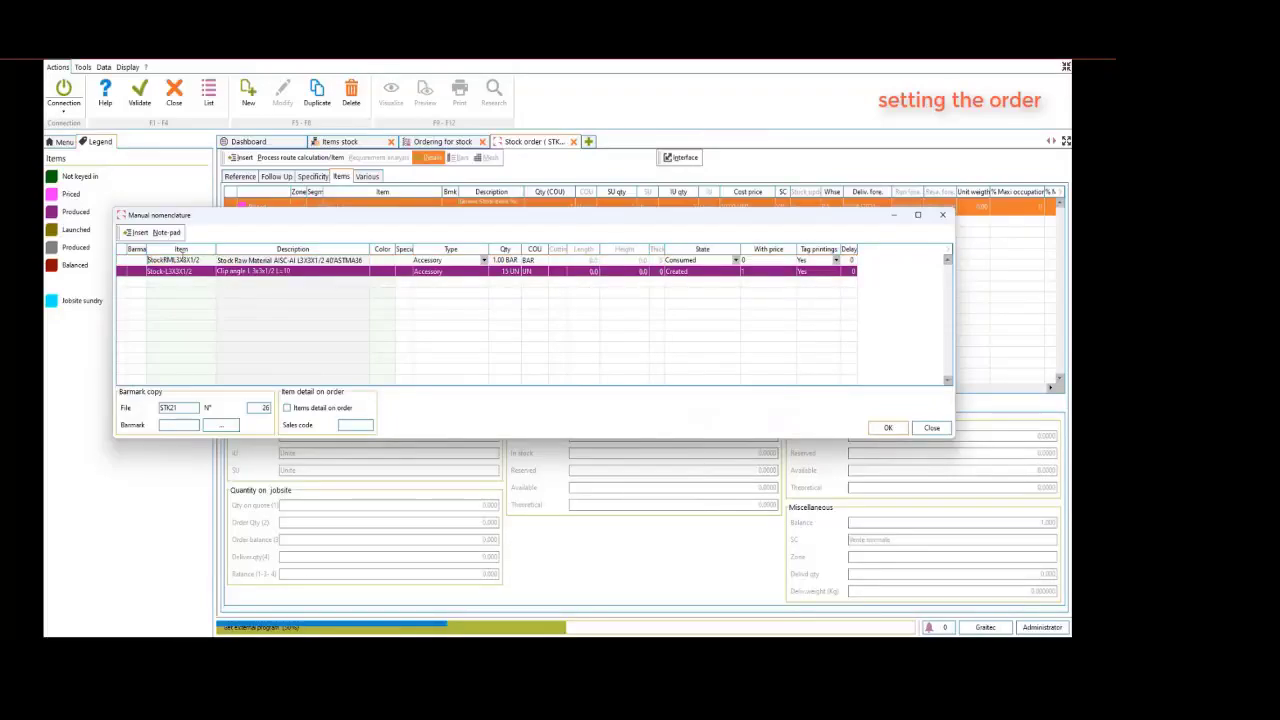
left_click(886, 428)
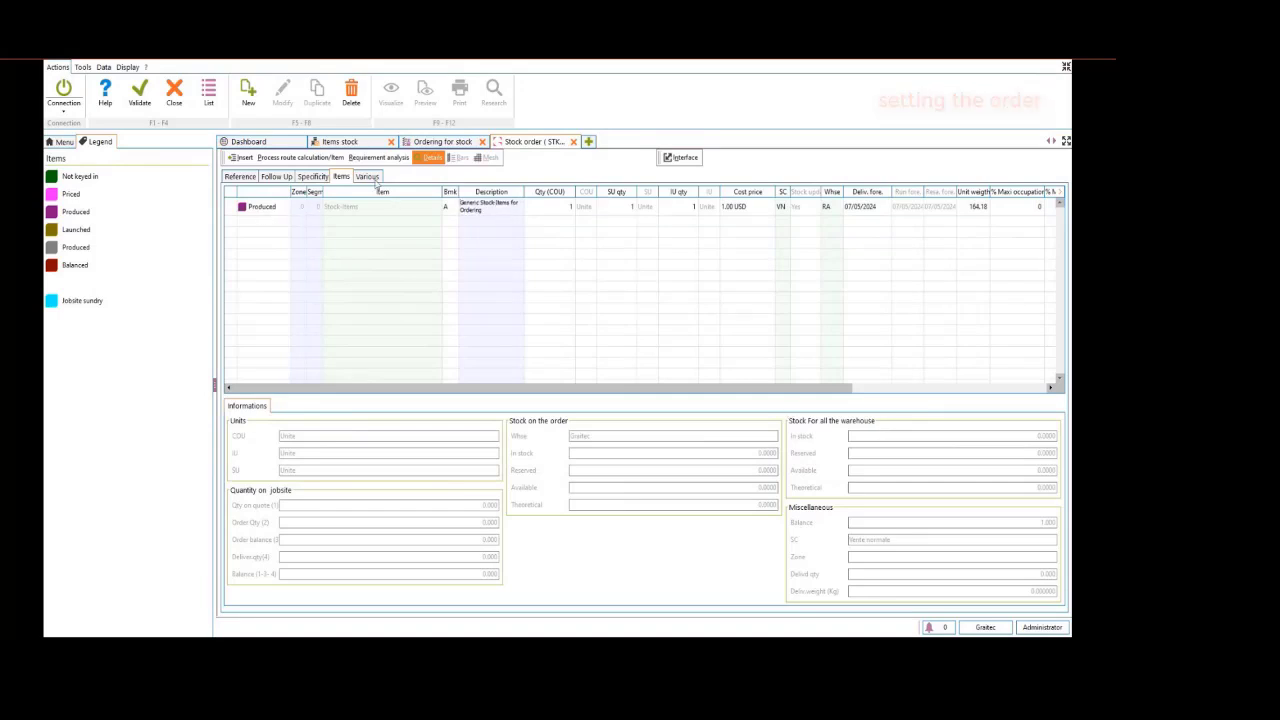
Check the items stock list for Stock-L3X3X1/2 and validate the stock order containing the Stock-Items line
left_click(349, 144)
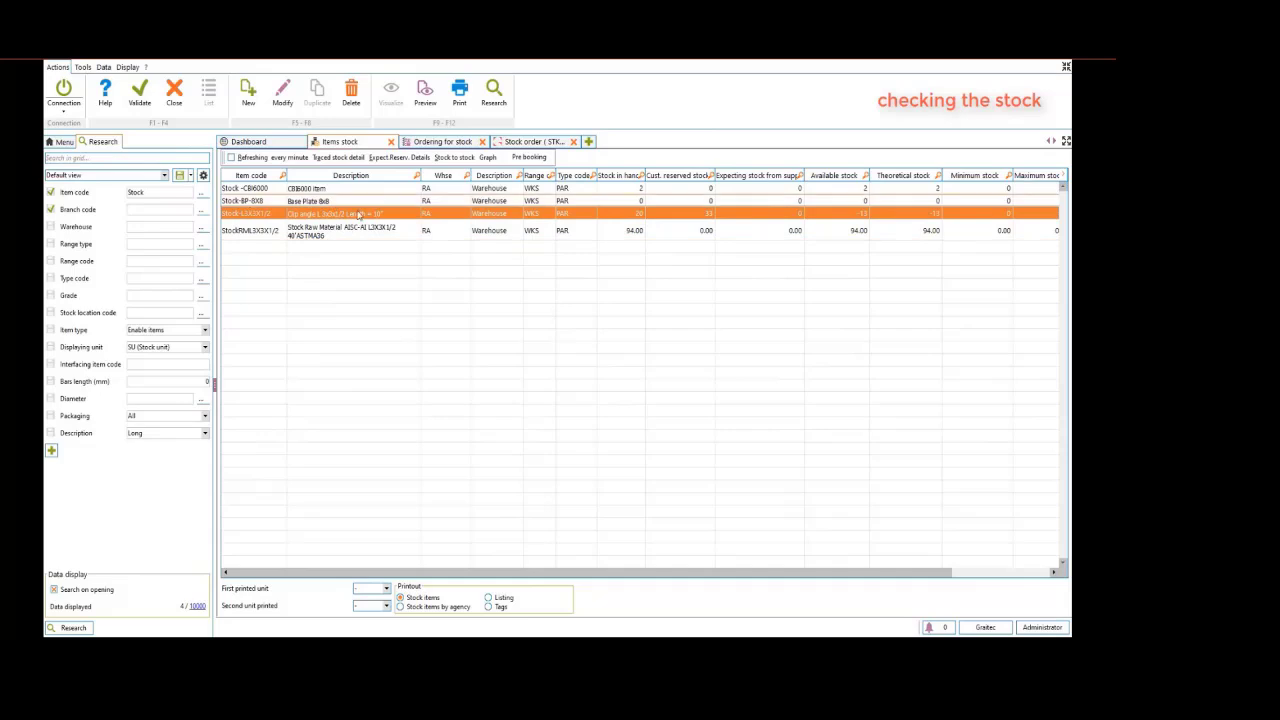
left_click(520, 145)
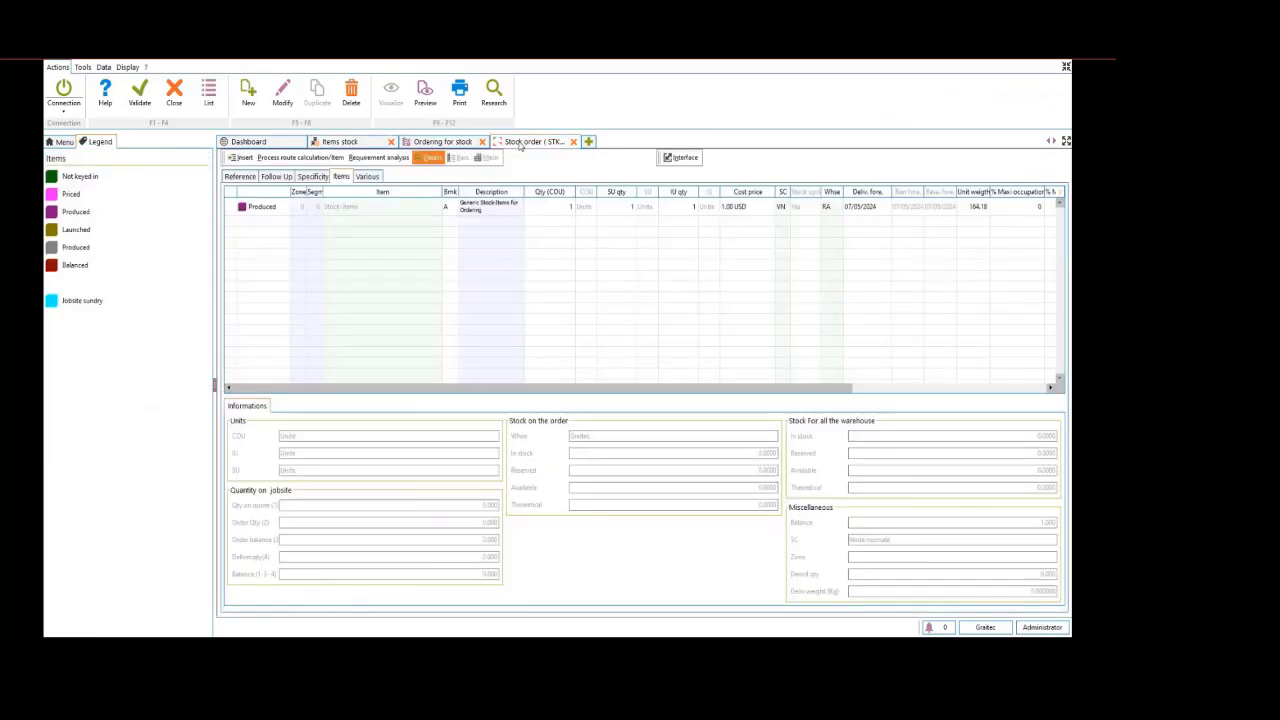
left_click(257, 210)
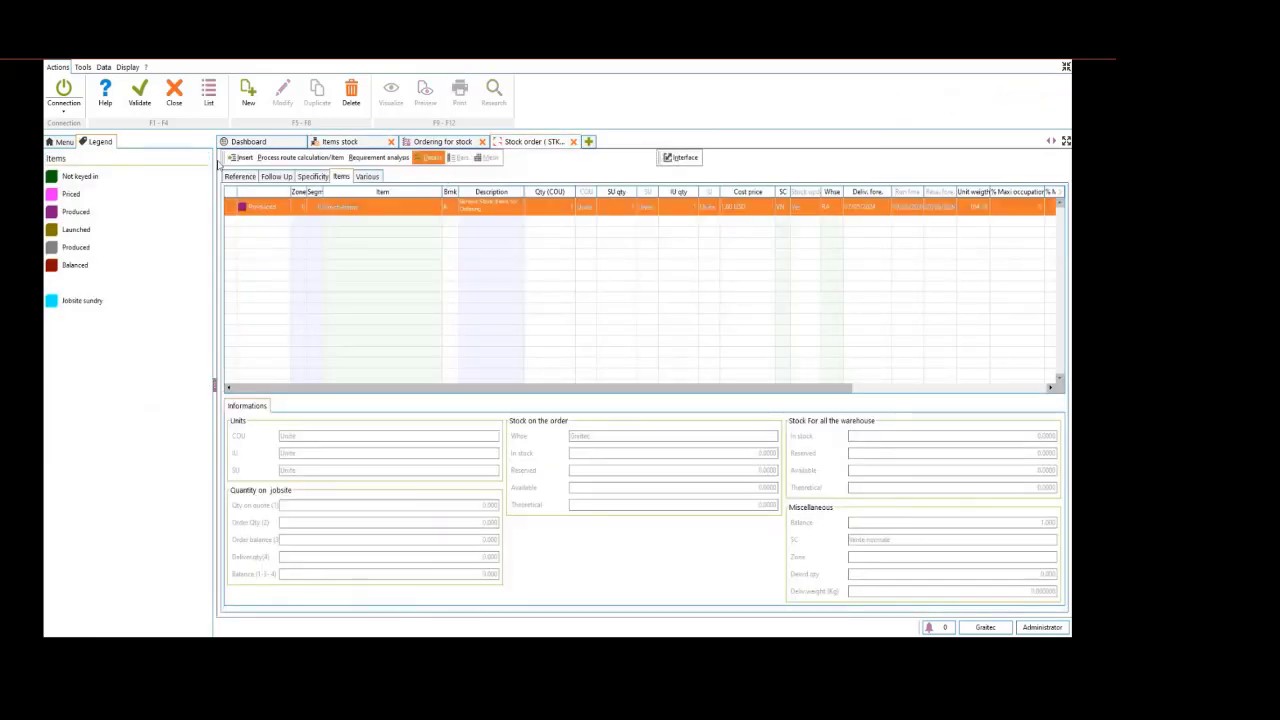
left_click(139, 104)
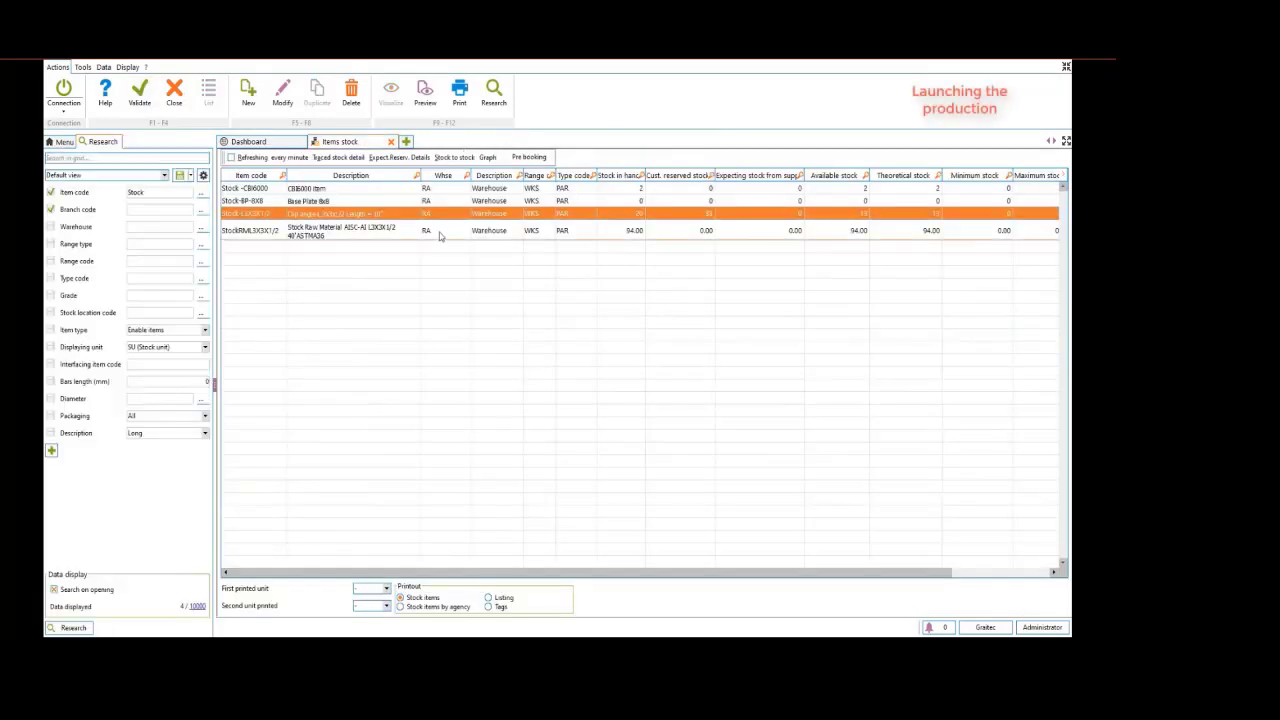
Reopen the Ordering for stock list and open the Manufacturing production planning
left_click(64, 142)
left_click(102, 252)
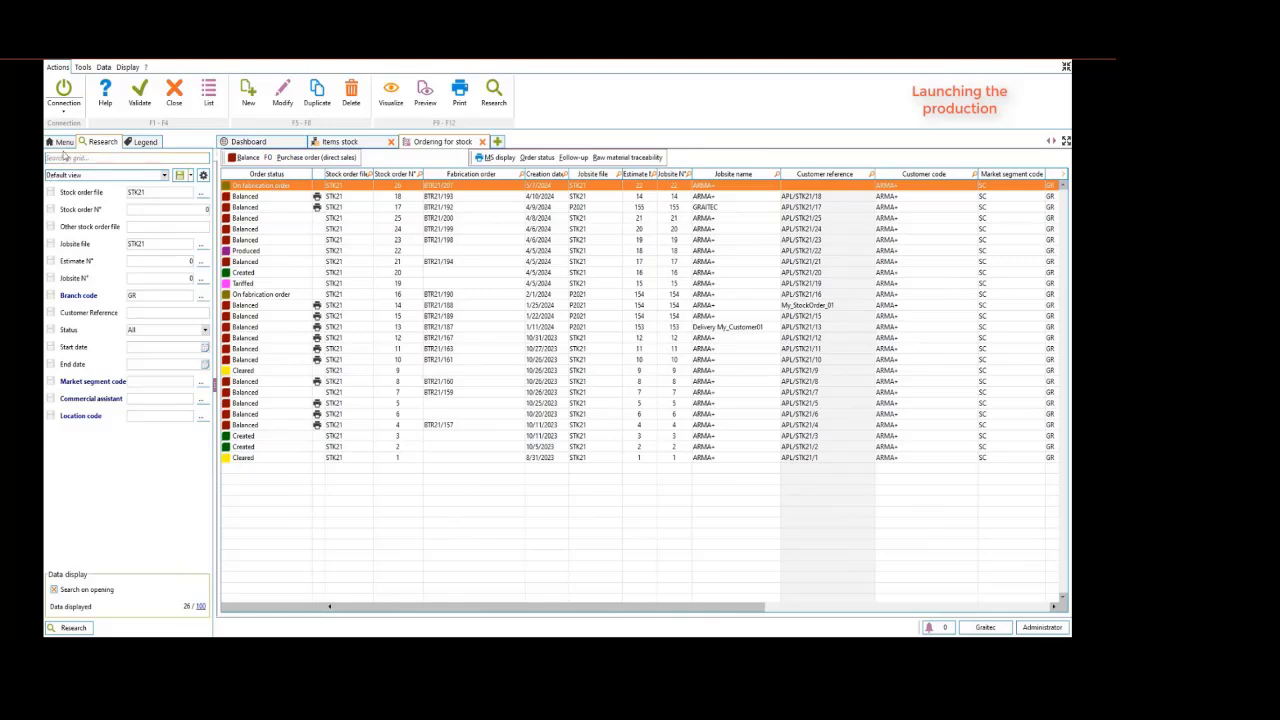
left_click(64, 142)
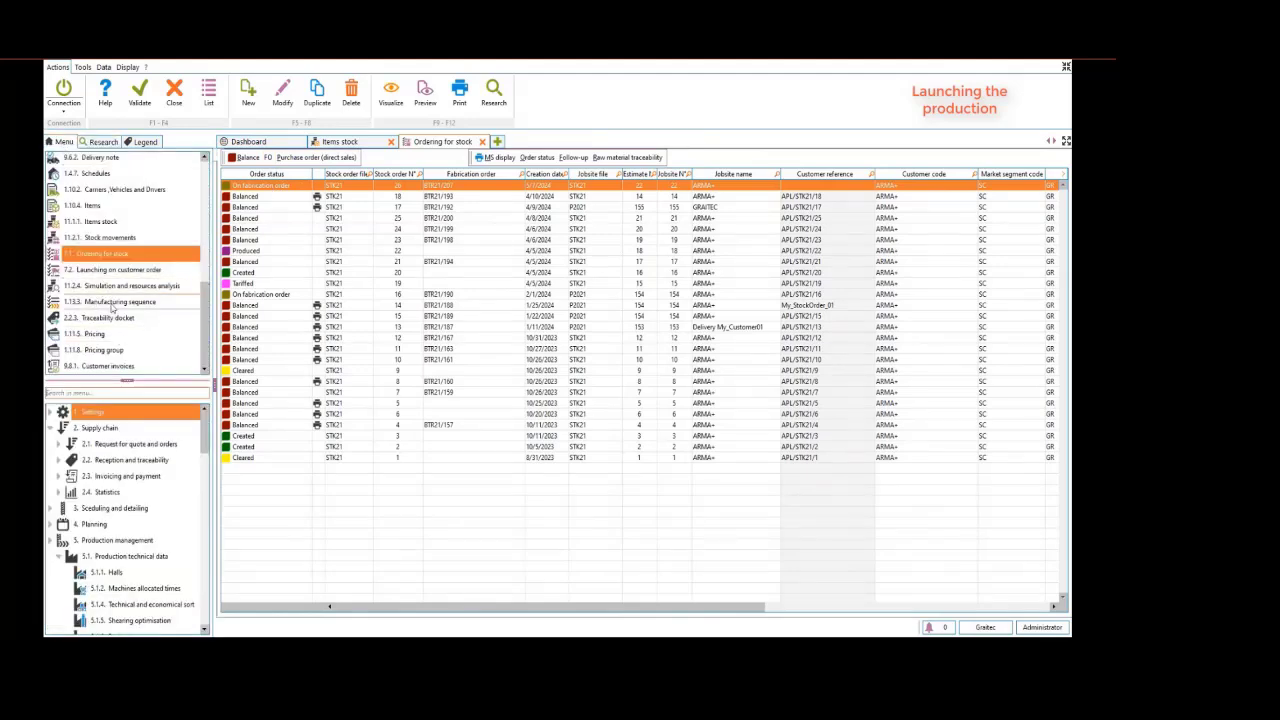
scroll(205, 298, "up", 2)
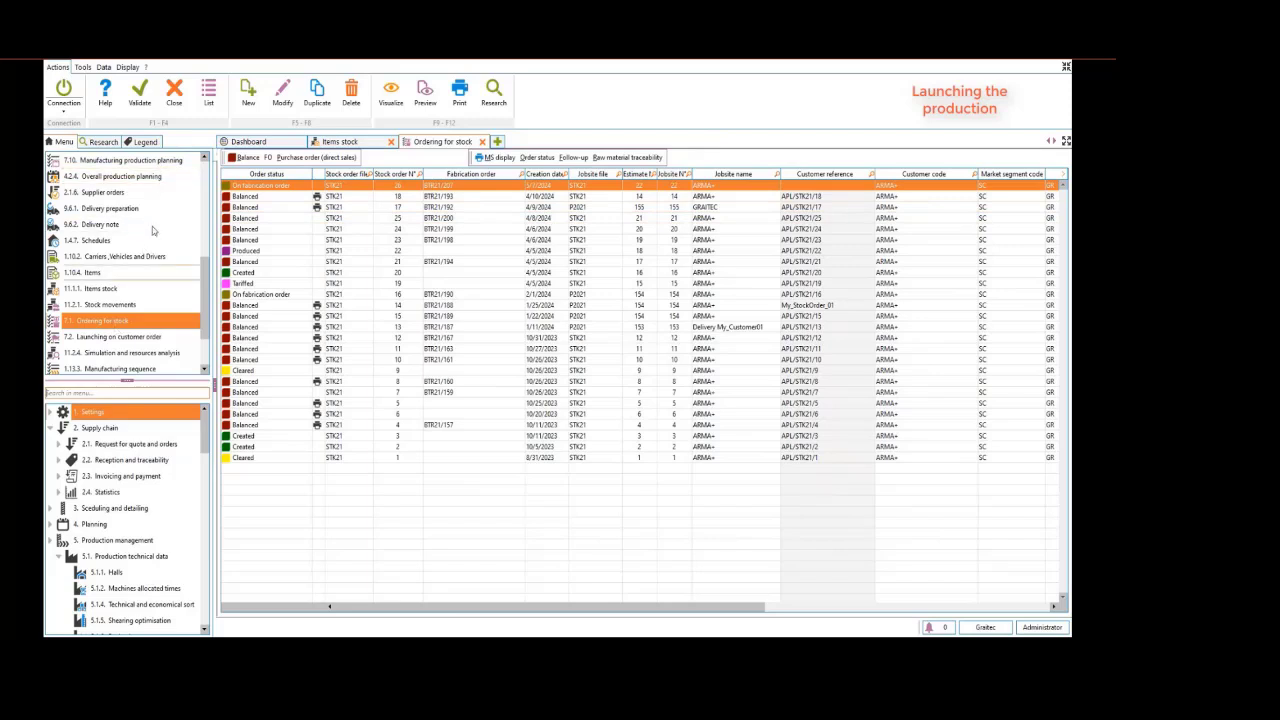
left_click(118, 166)
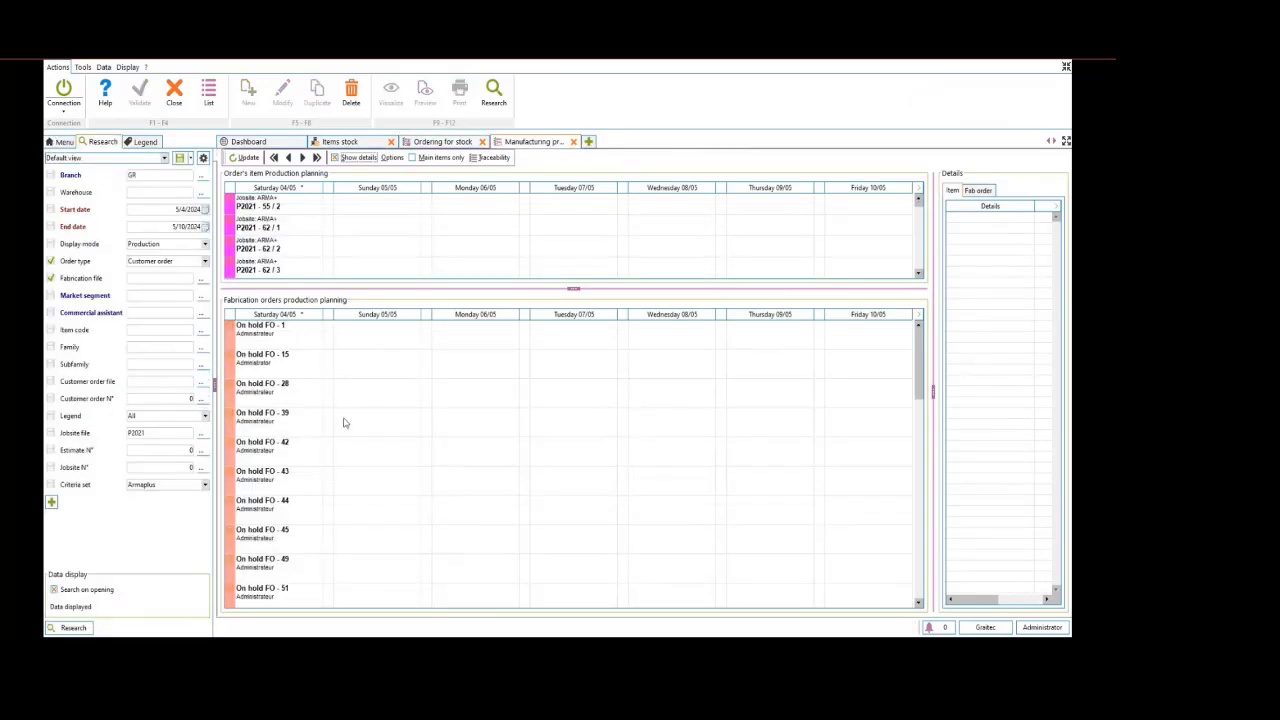
scroll(286, 432, "down", 10)
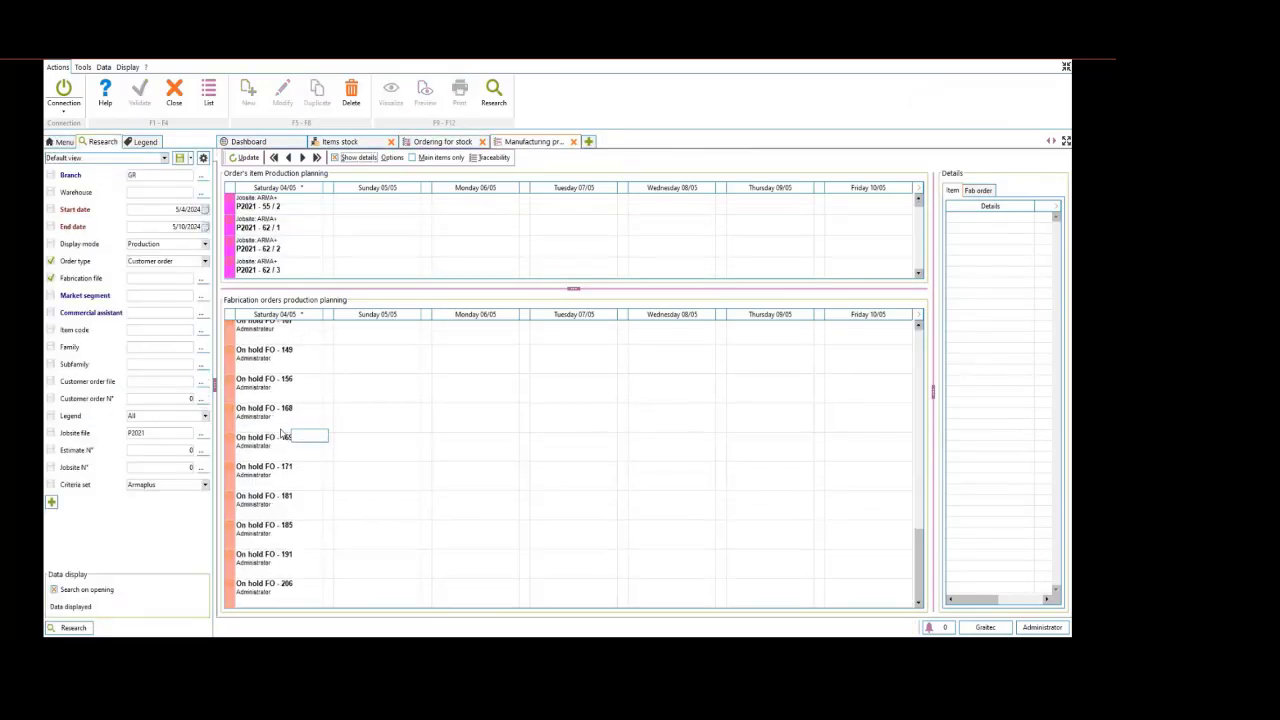
Filter the production planning by order type Stock order and jobsite file STK21, and run the search
left_click(203, 261)
left_click(160, 283)
left_click(80, 628)
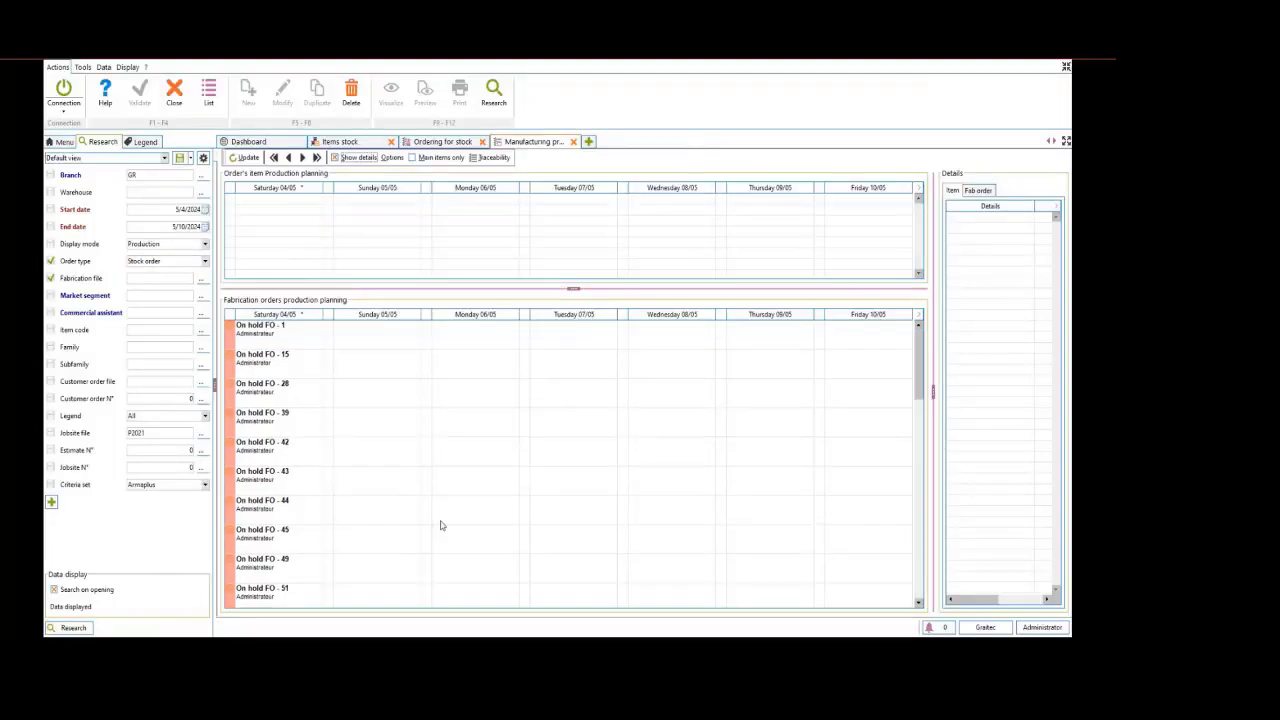
left_click(202, 437)
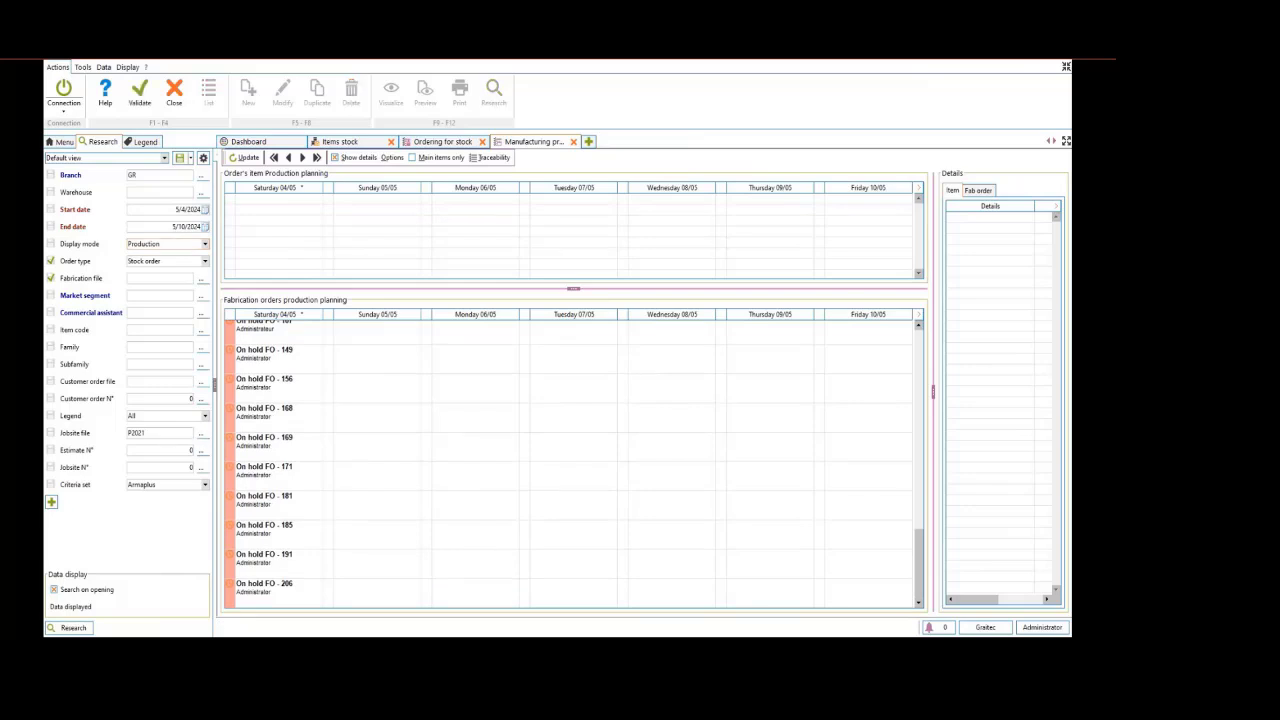
left_click_drag(197, 312, 401, 208)
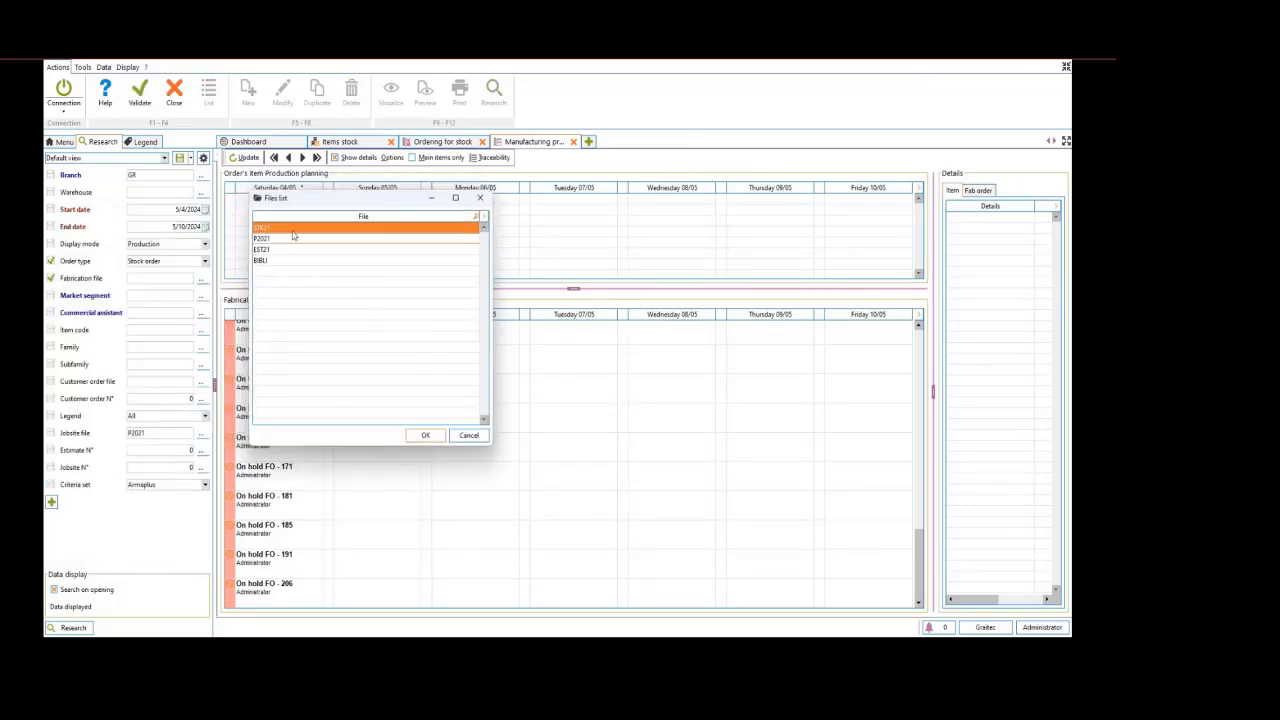
double_click(292, 236)
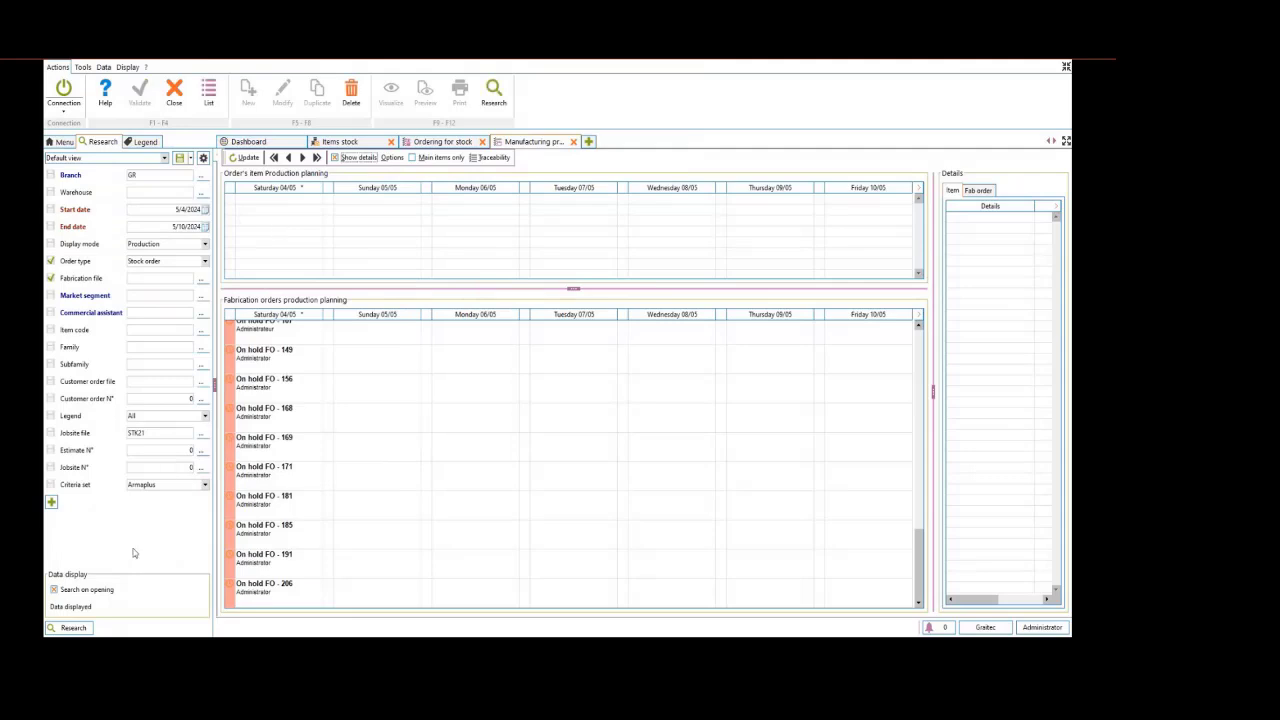
left_click(85, 627)
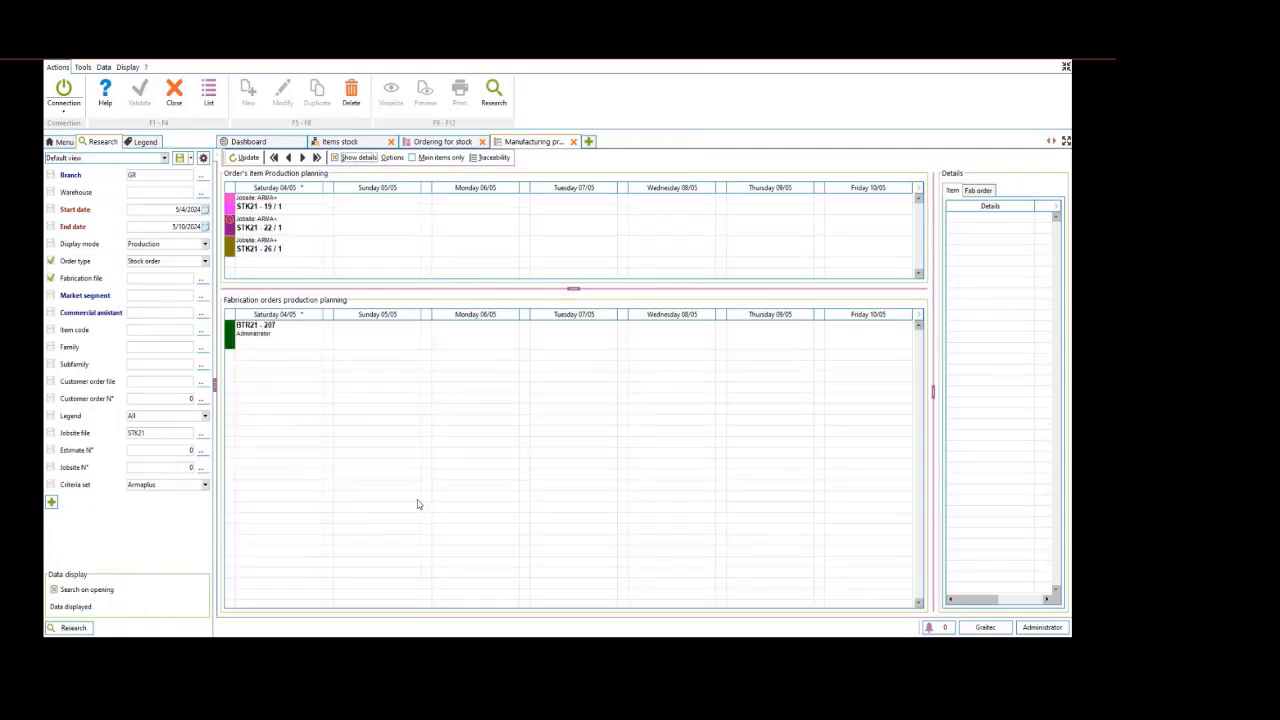
Select fabrication order BTR21 - 207 in the planning, and open Launching on customer order with its list refreshed
right_click(294, 338)
left_click(291, 337)
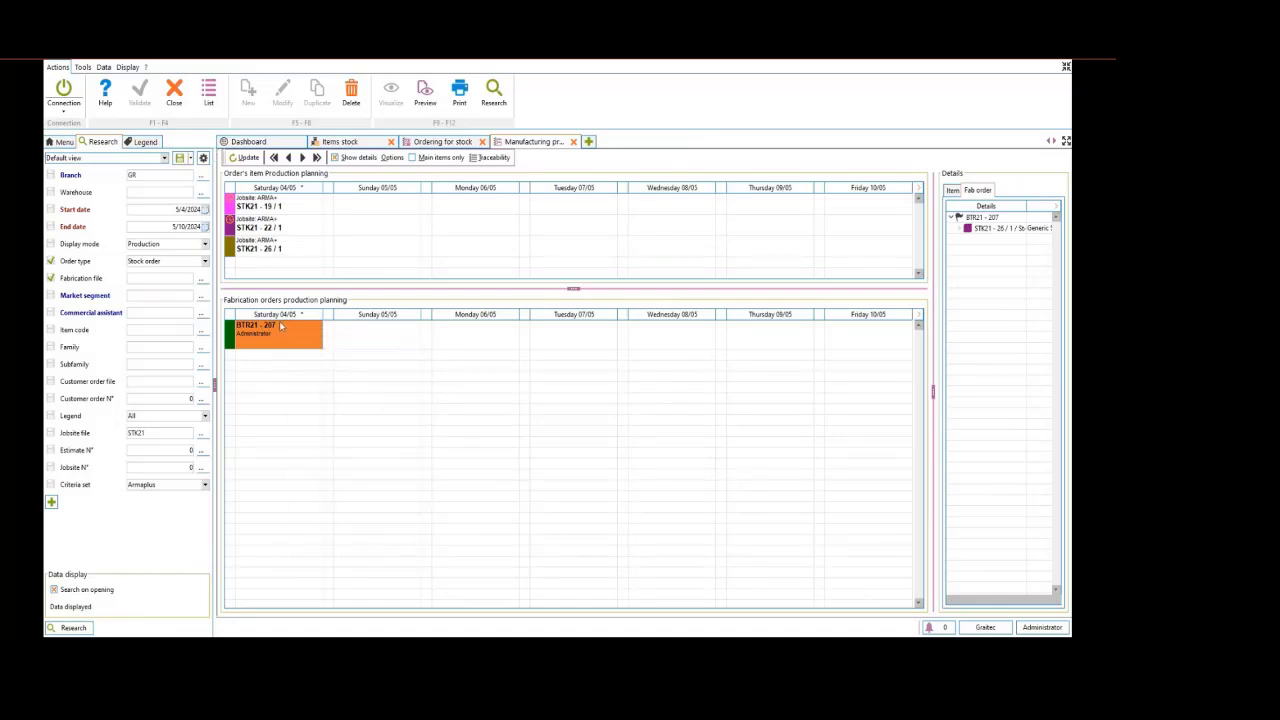
left_click(63, 142)
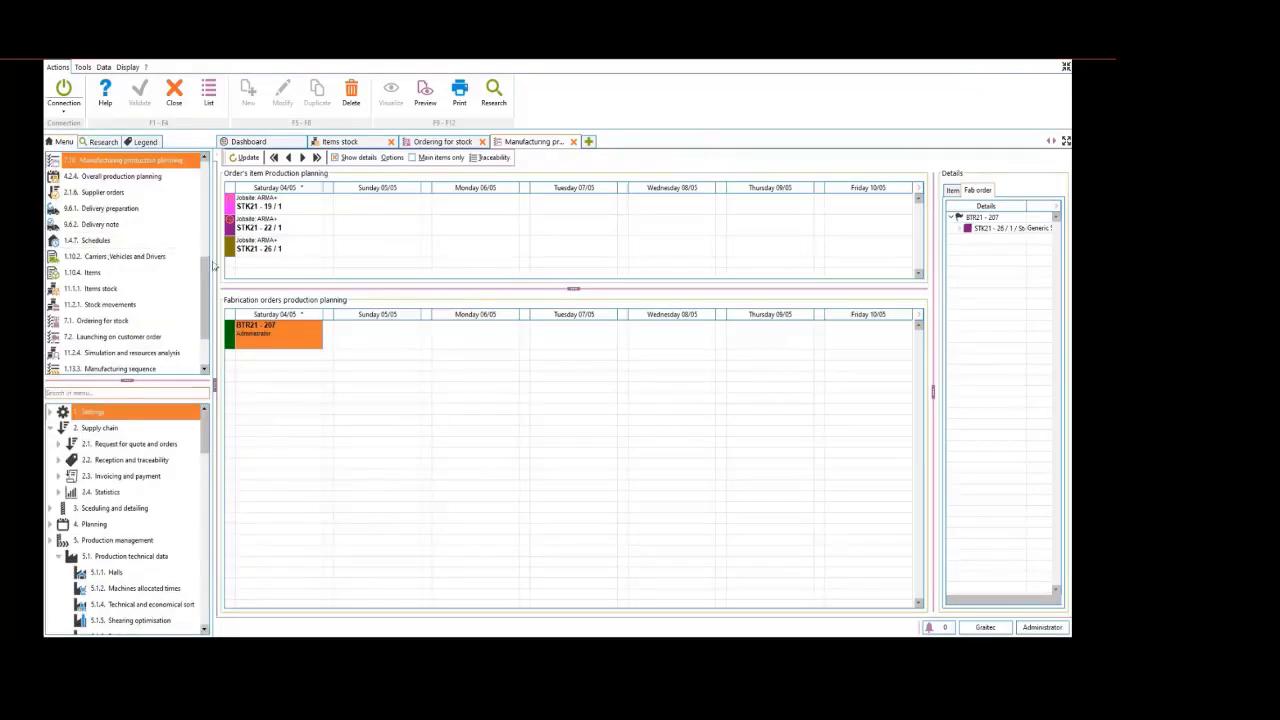
left_click(118, 338)
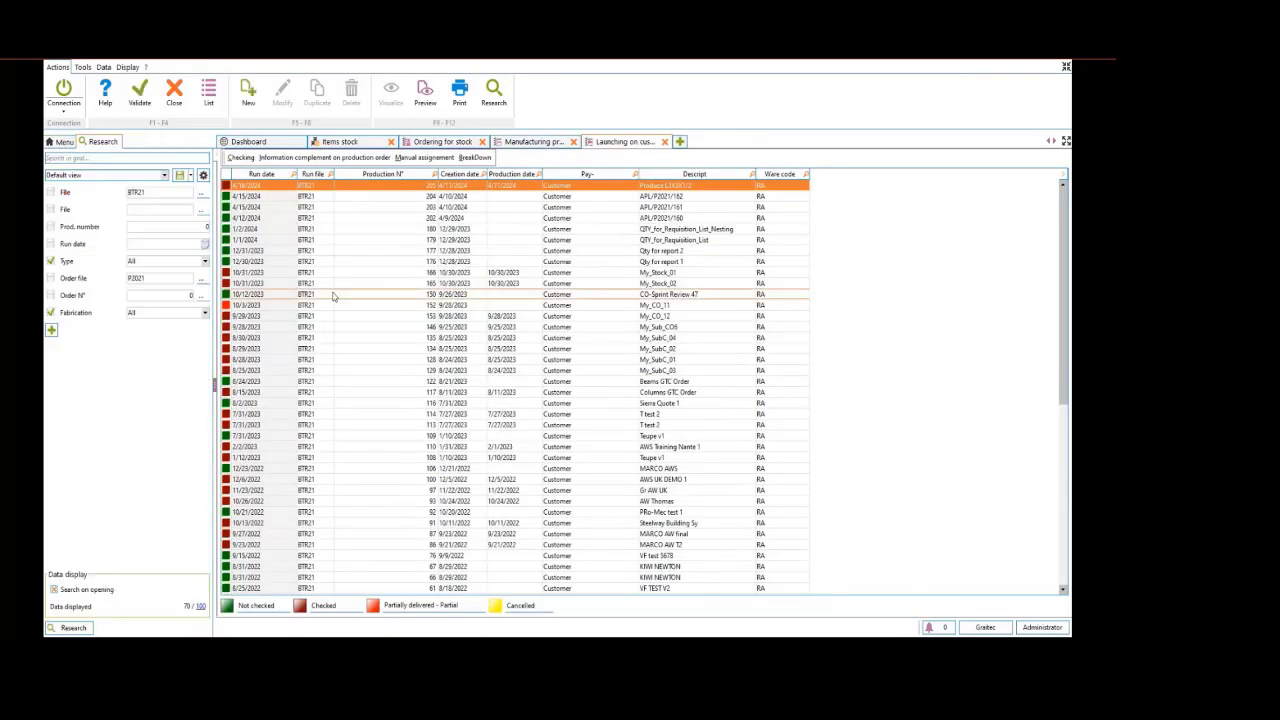
left_click(84, 628)
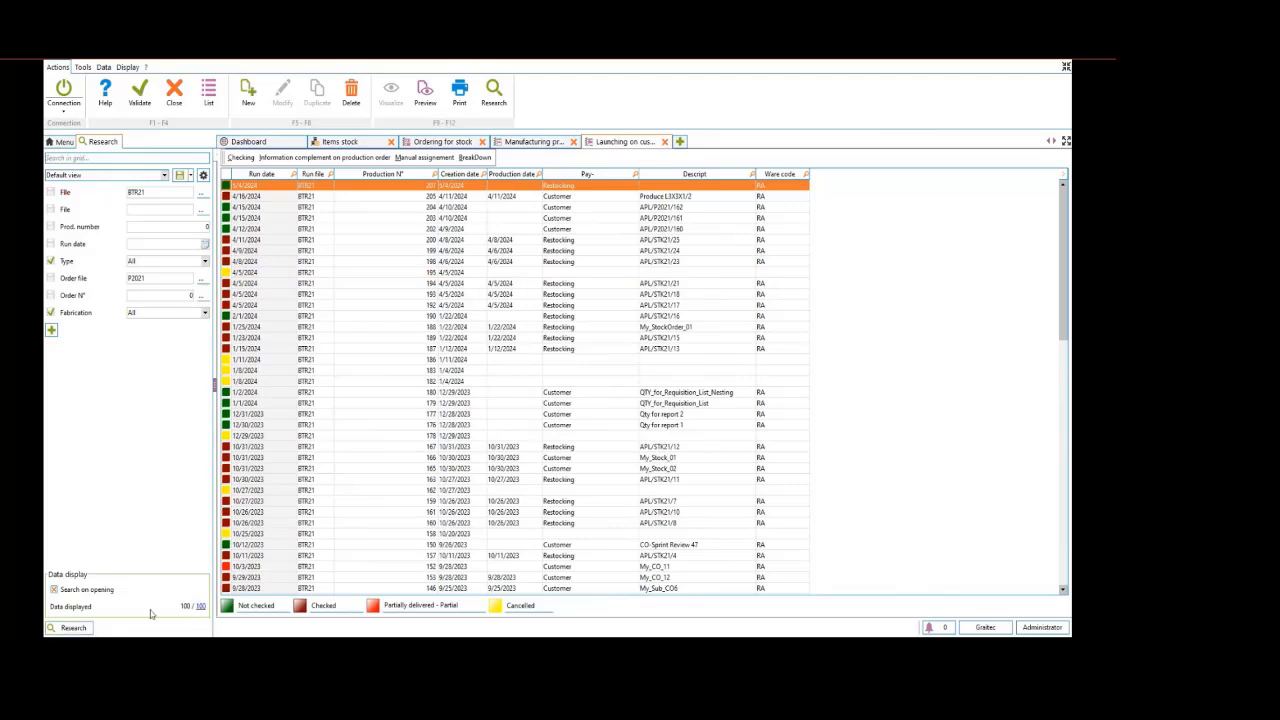
Run the production checking for run number 207, check all its items, confirm the quantities and close the launching list
left_click(248, 160)
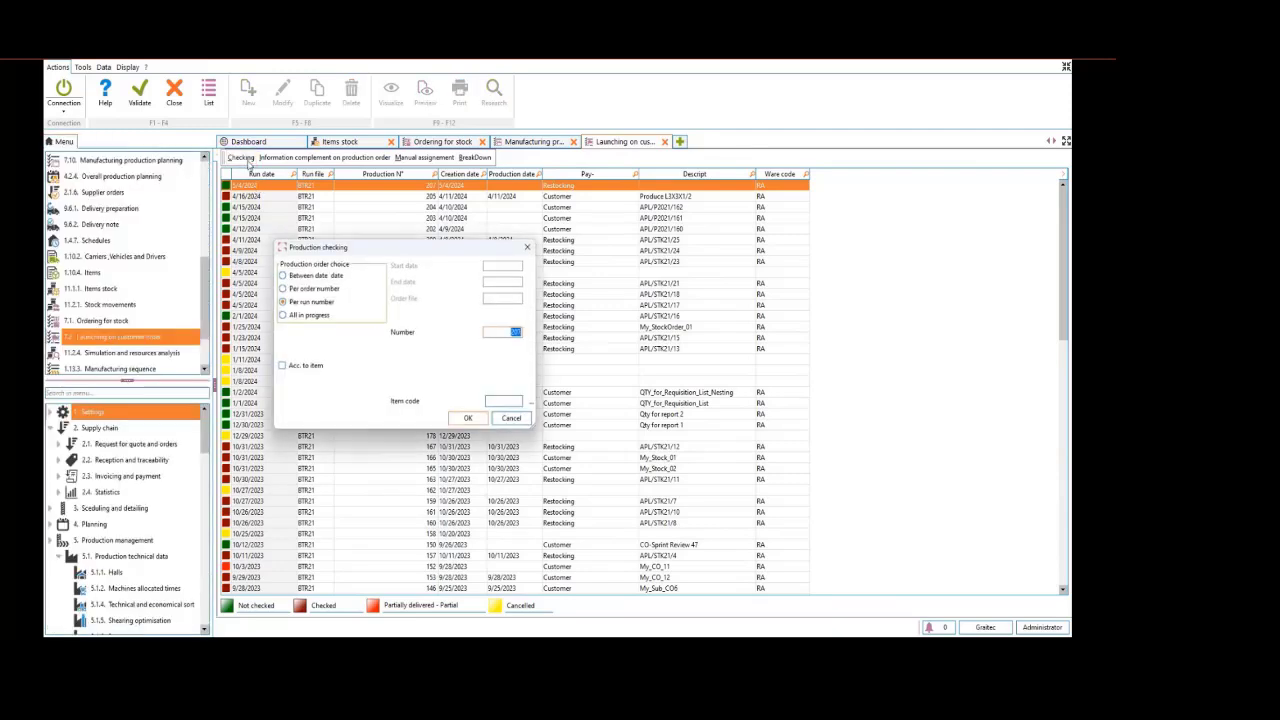
left_click(466, 420)
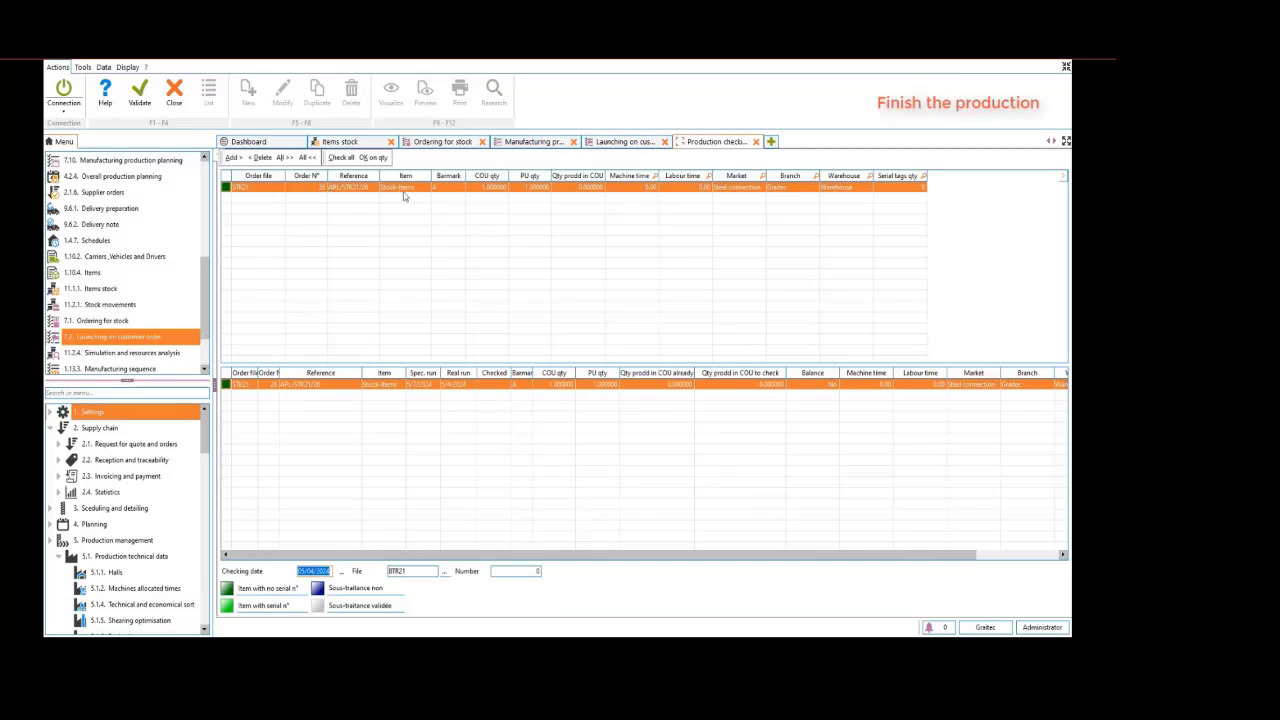
left_click(339, 162)
left_click(372, 158)
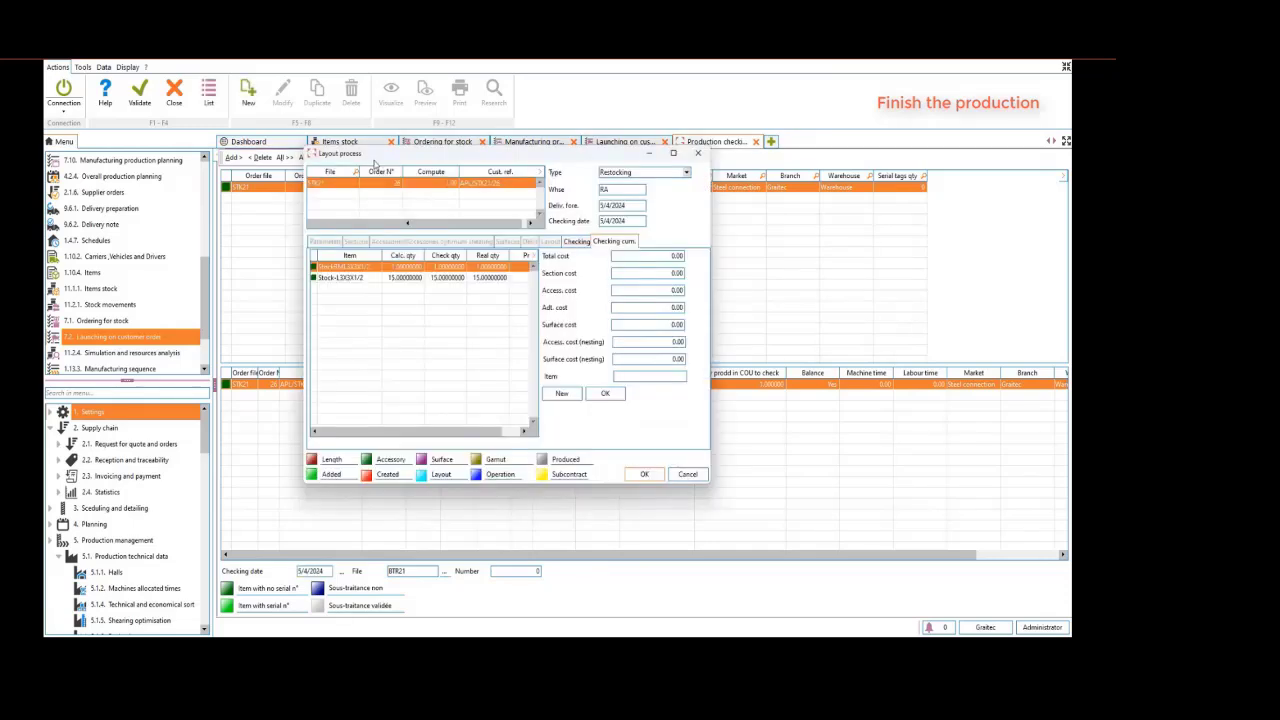
left_click(641, 475)
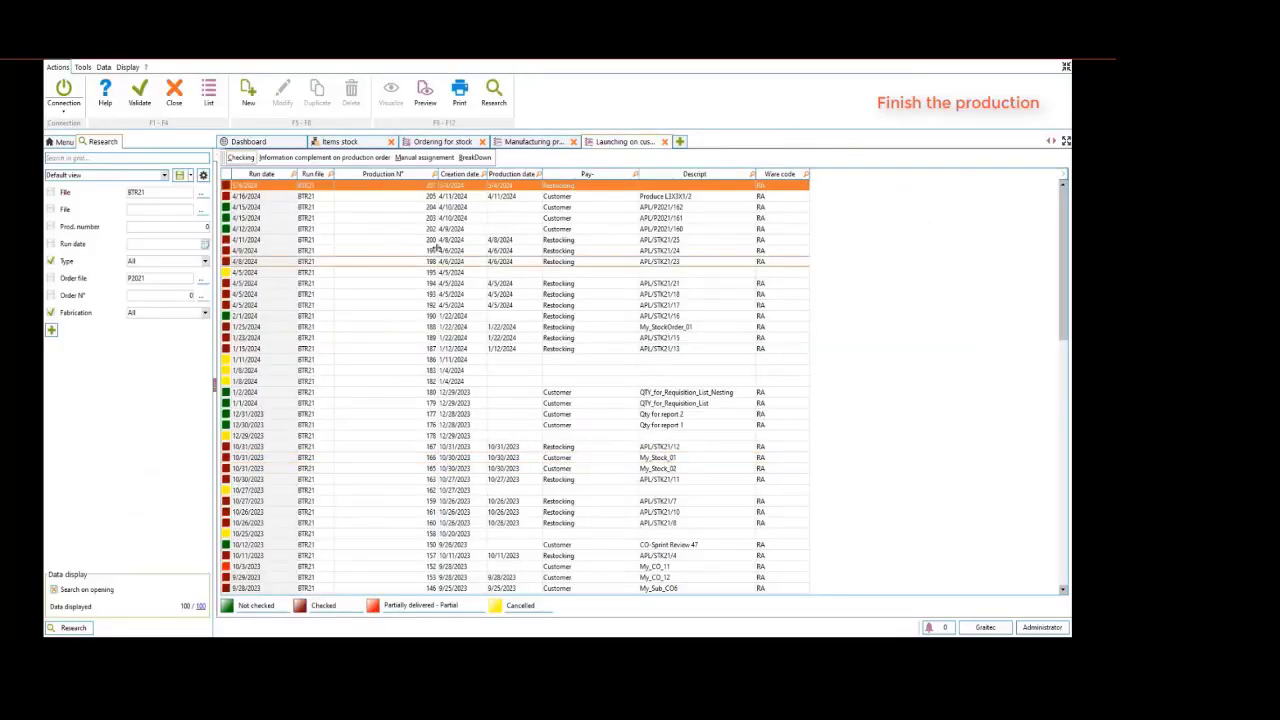
left_click(142, 100)
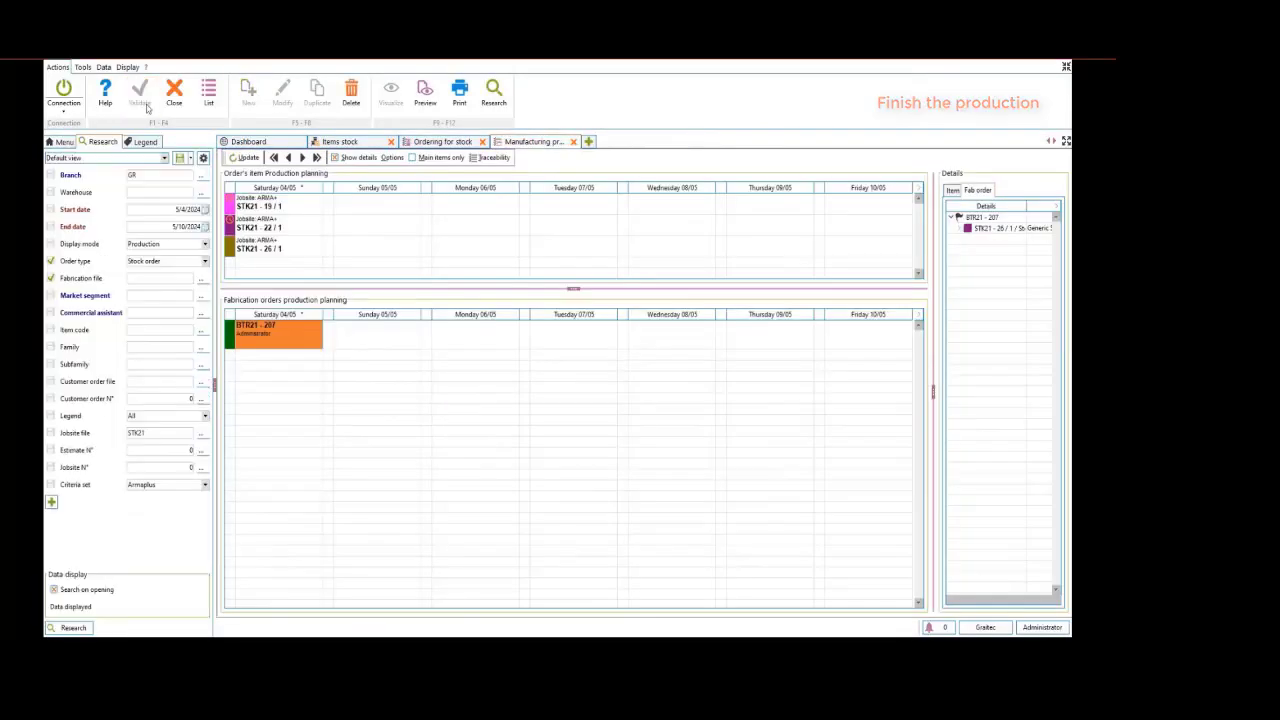
Refresh the items stock list and examine the stock in hand of Stock-L3X3X1/2 and StockRML3X3X1/2
left_click(345, 145)
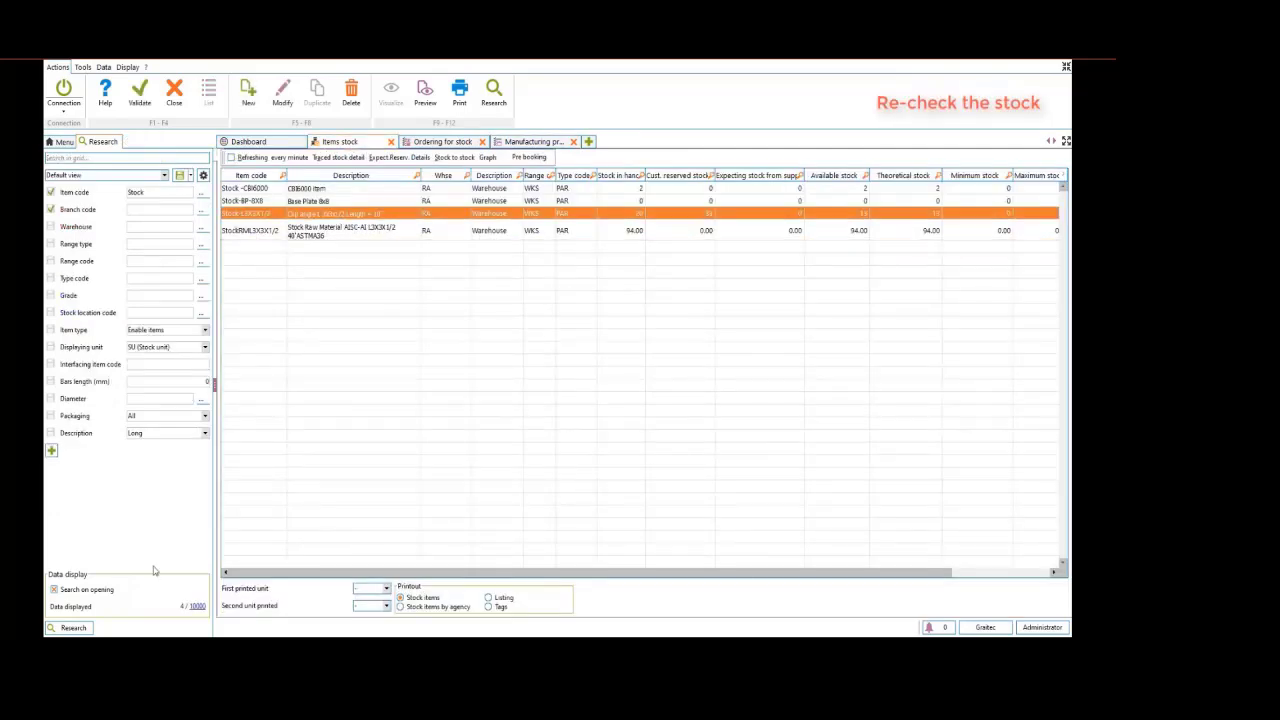
left_click(76, 628)
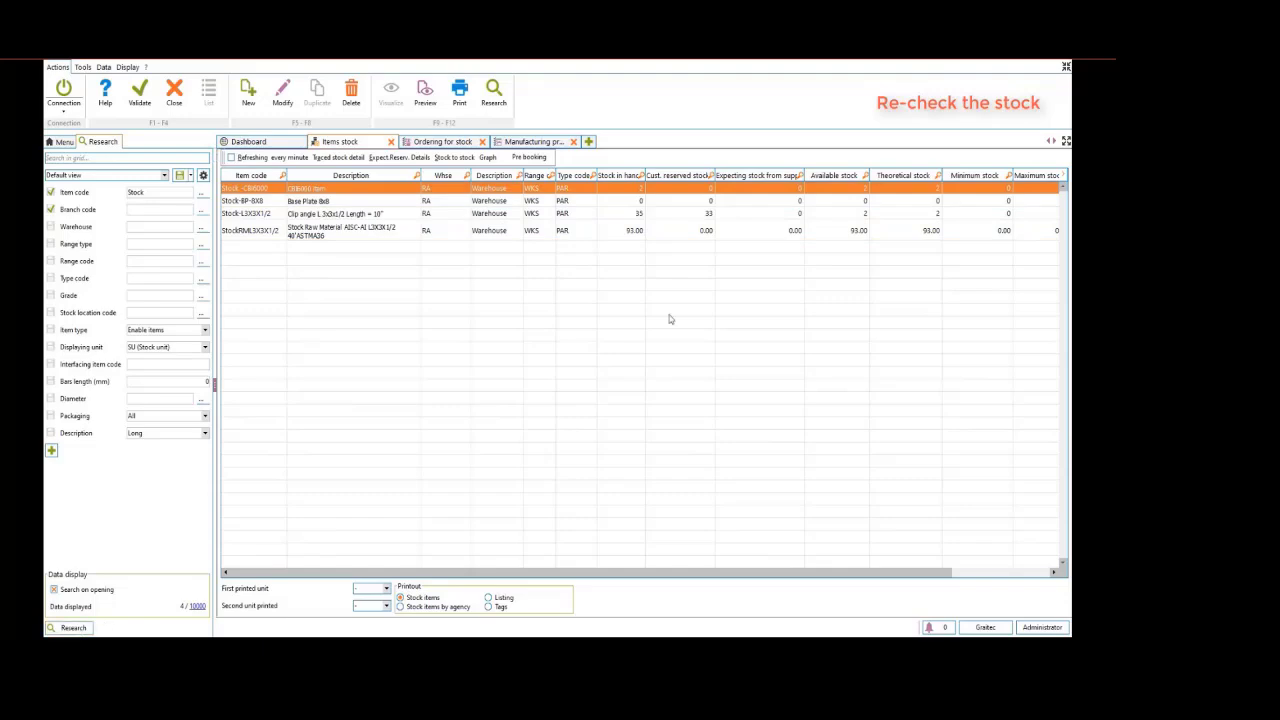
left_click(634, 214)
left_click(630, 234)
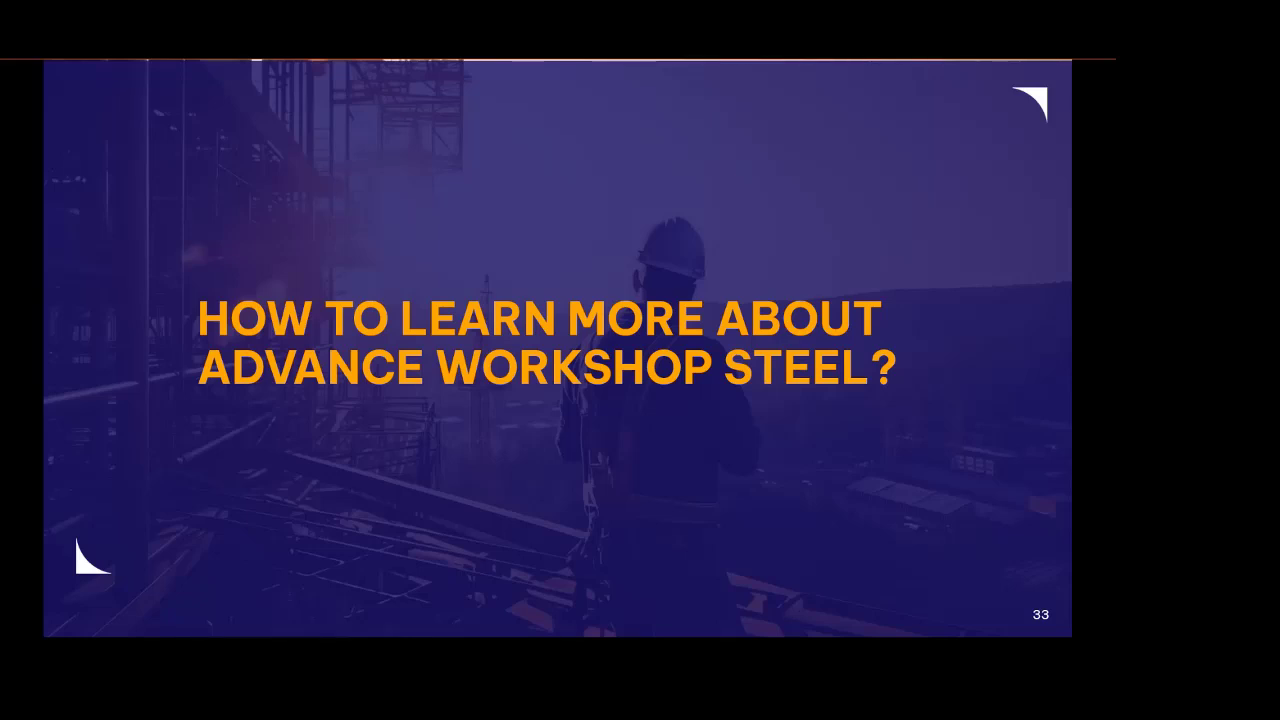
left_click(777, 596)
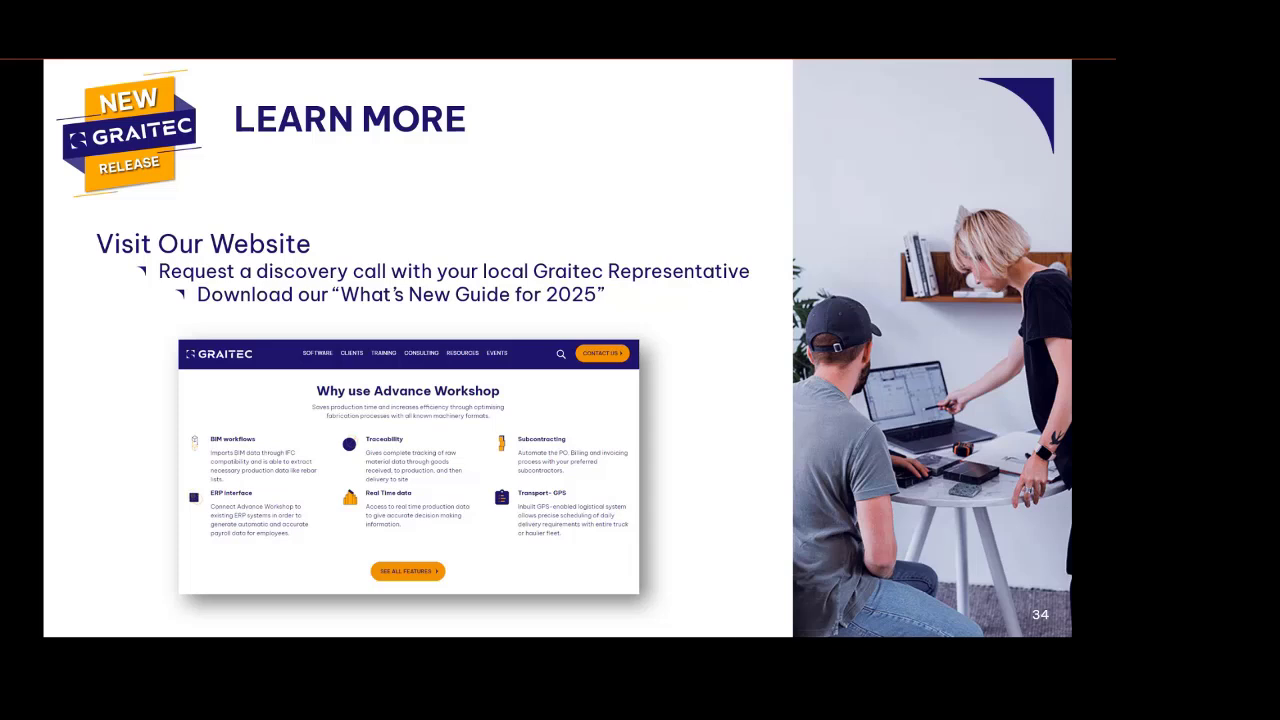
key("Right")
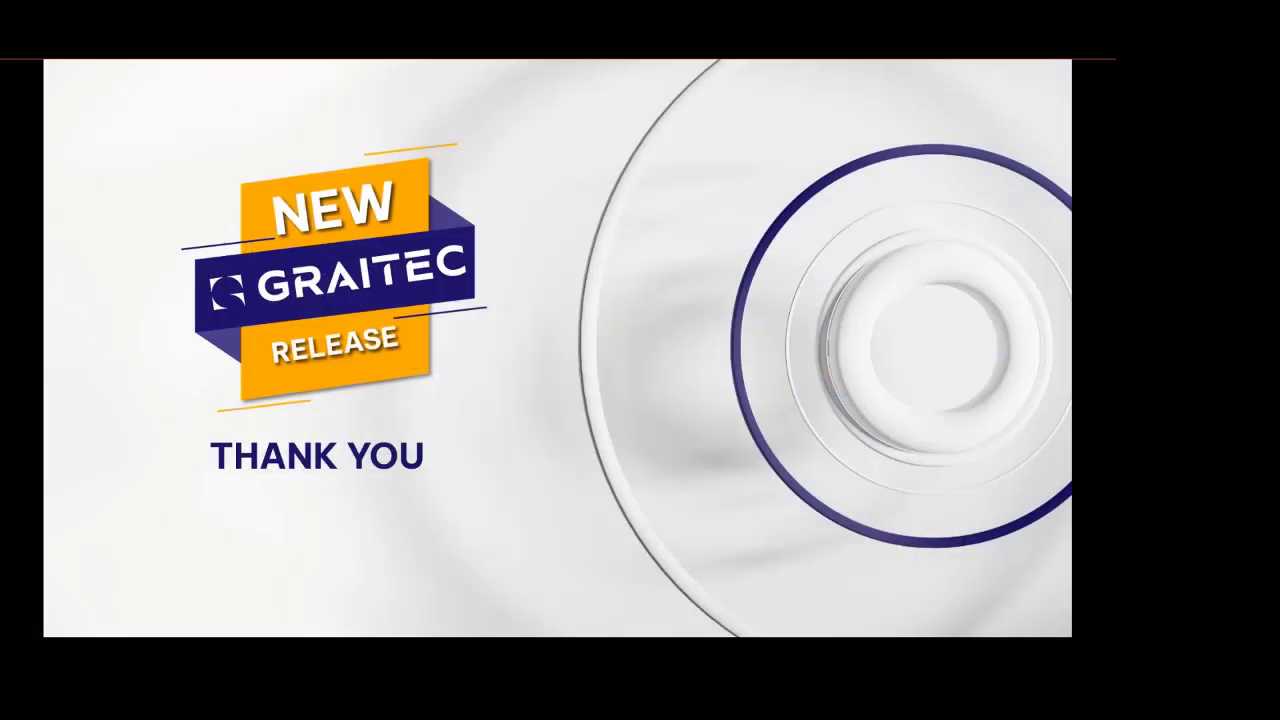